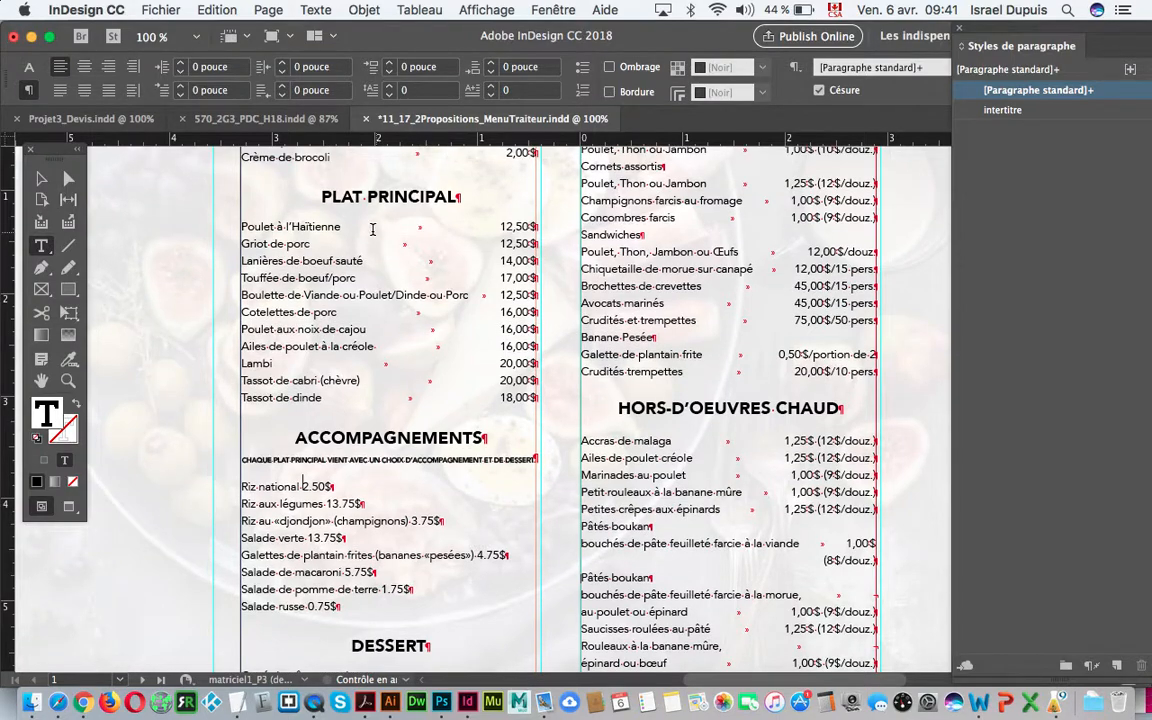
left_click_drag(378, 227, 489, 223)
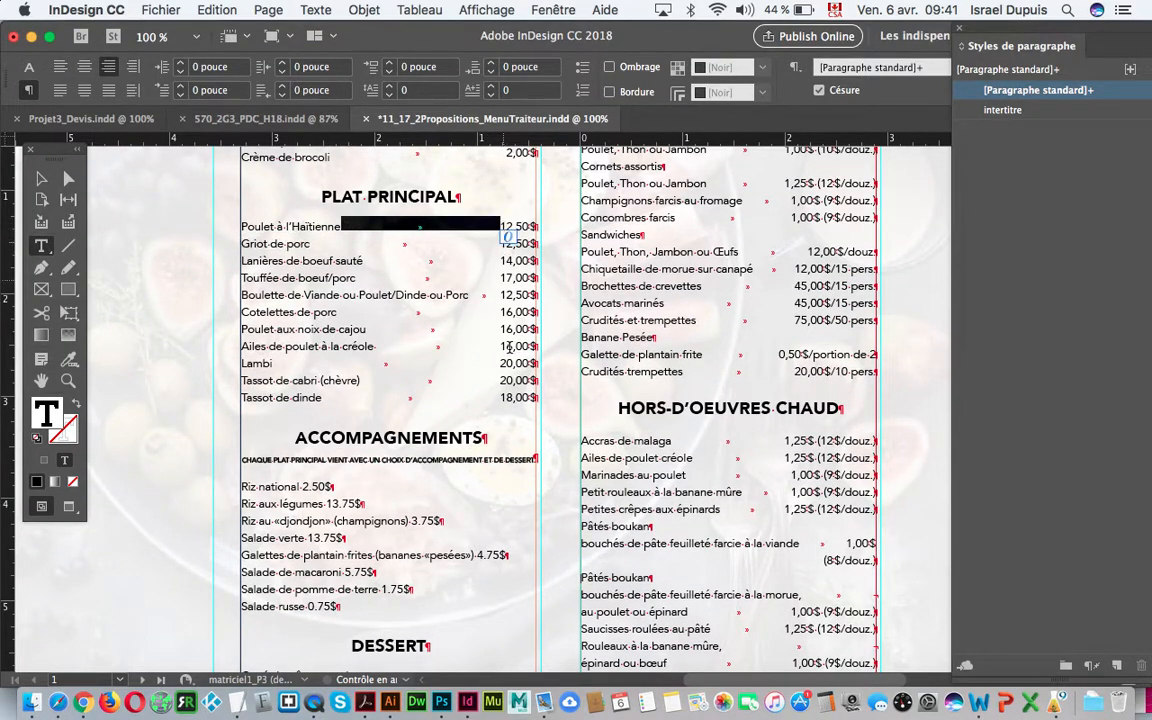
scroll(510, 357, "down", 3)
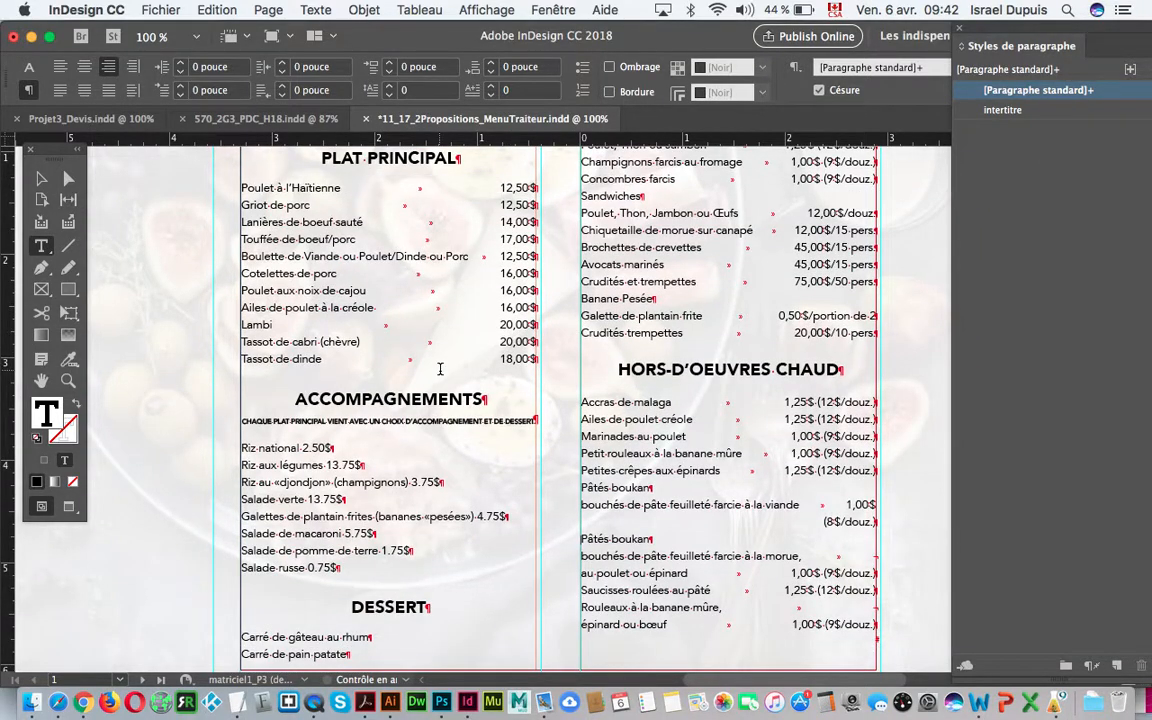
scroll(442, 380, "down", 5)
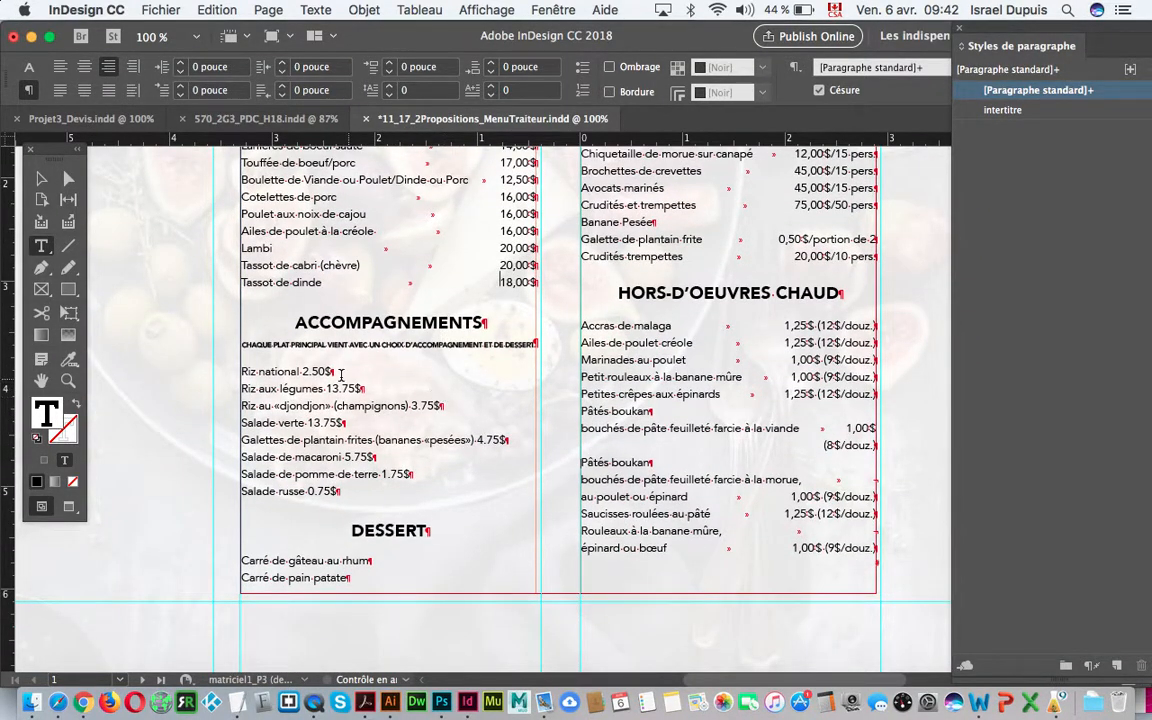
left_click(335, 372)
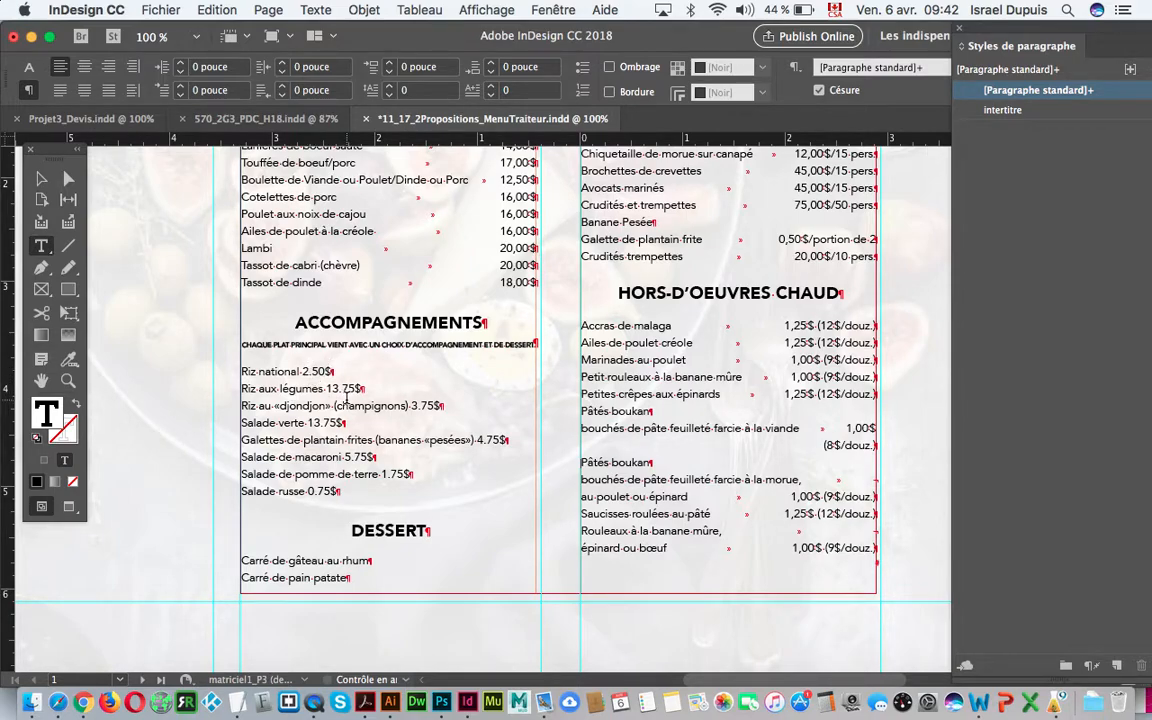
double_click(357, 388)
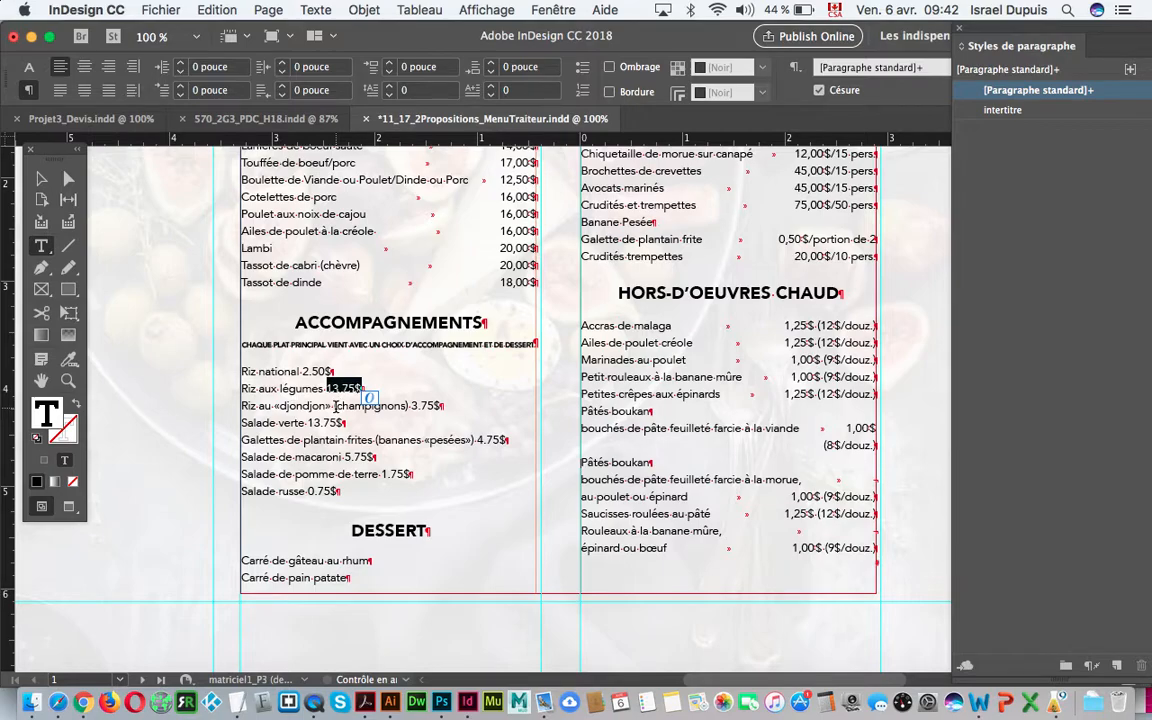
left_click(338, 441)
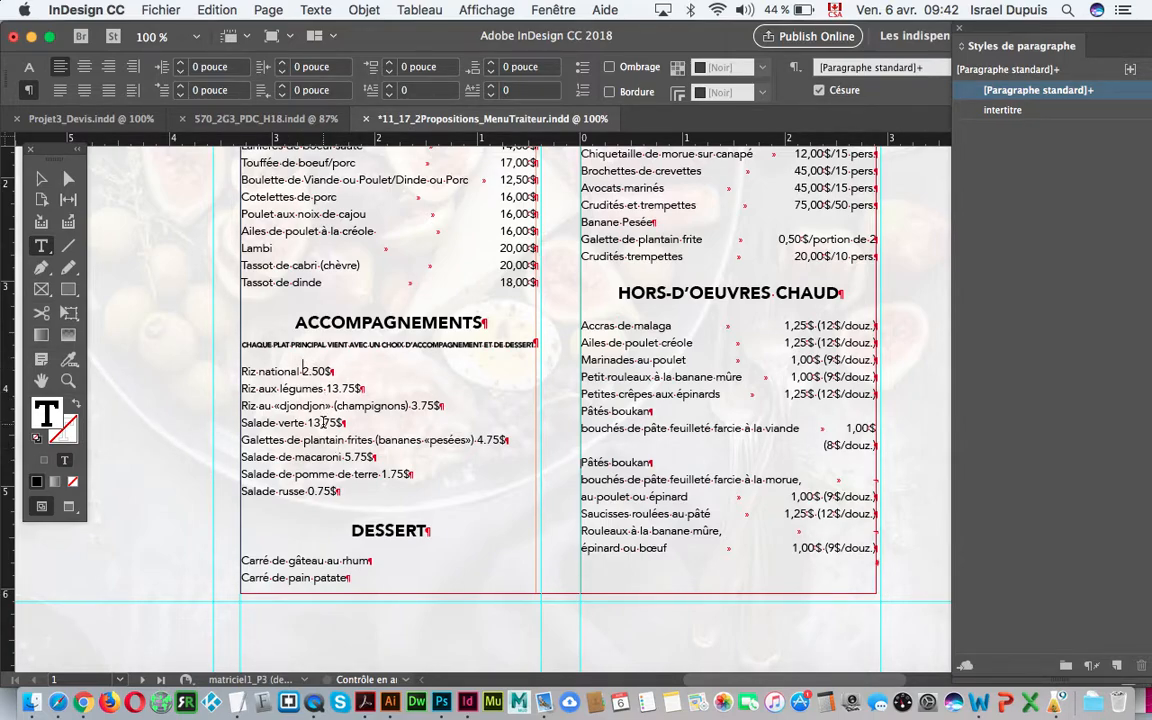
- Insert three tabs between "Riz national" and its price in the Accompagnements list
left_click(303, 371)
key("Tab")
left_click_drag(327, 371, 305, 371)
key("BackSpace")
key("Tab")
key("Tab")
key("Tab")
- Show the on-screen keyboard viewer to locate the Tab key, and close it again
left_click(835, 10)
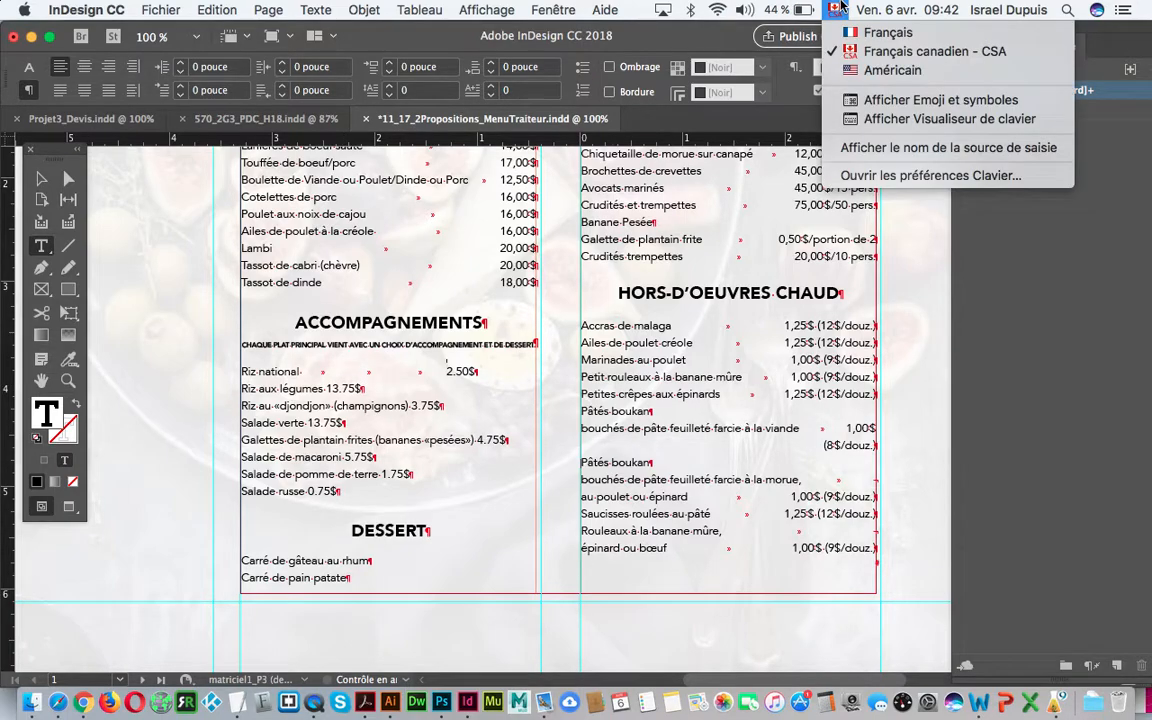
left_click(946, 119)
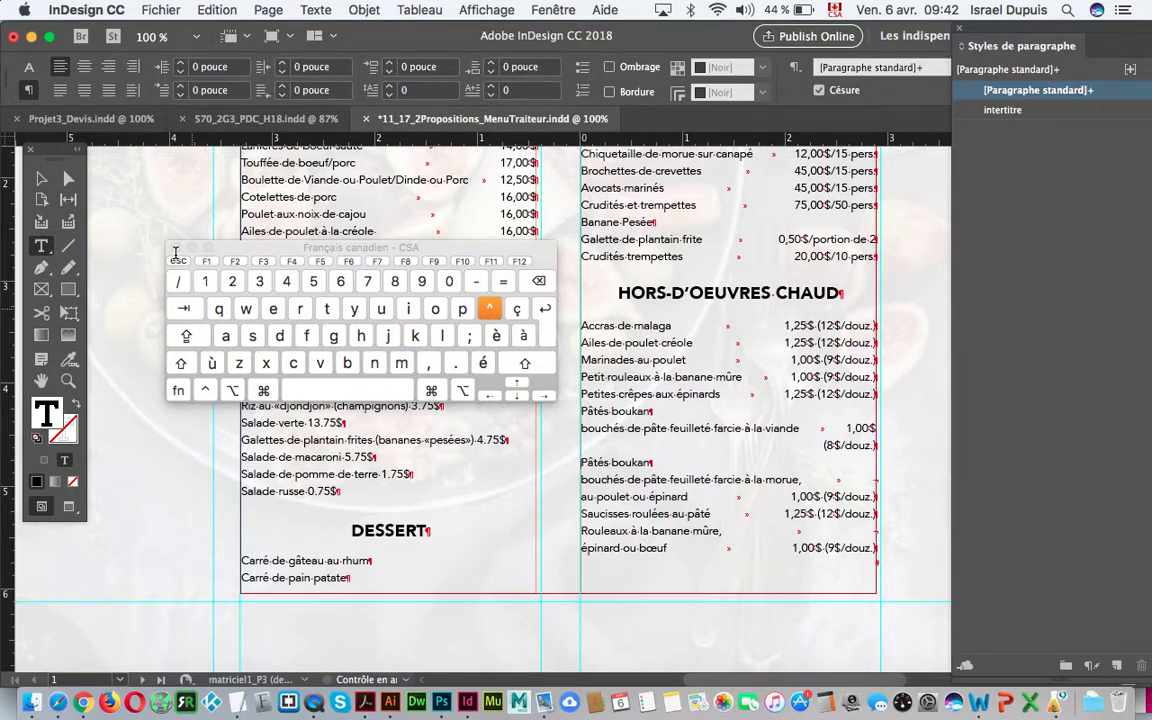
left_click(175, 247)
- Remove the extra tabs and the leftover space on the Riz national line, leaving a single tab before the price
key("BackSpace")
key("BackSpace")
key("BackSpace")
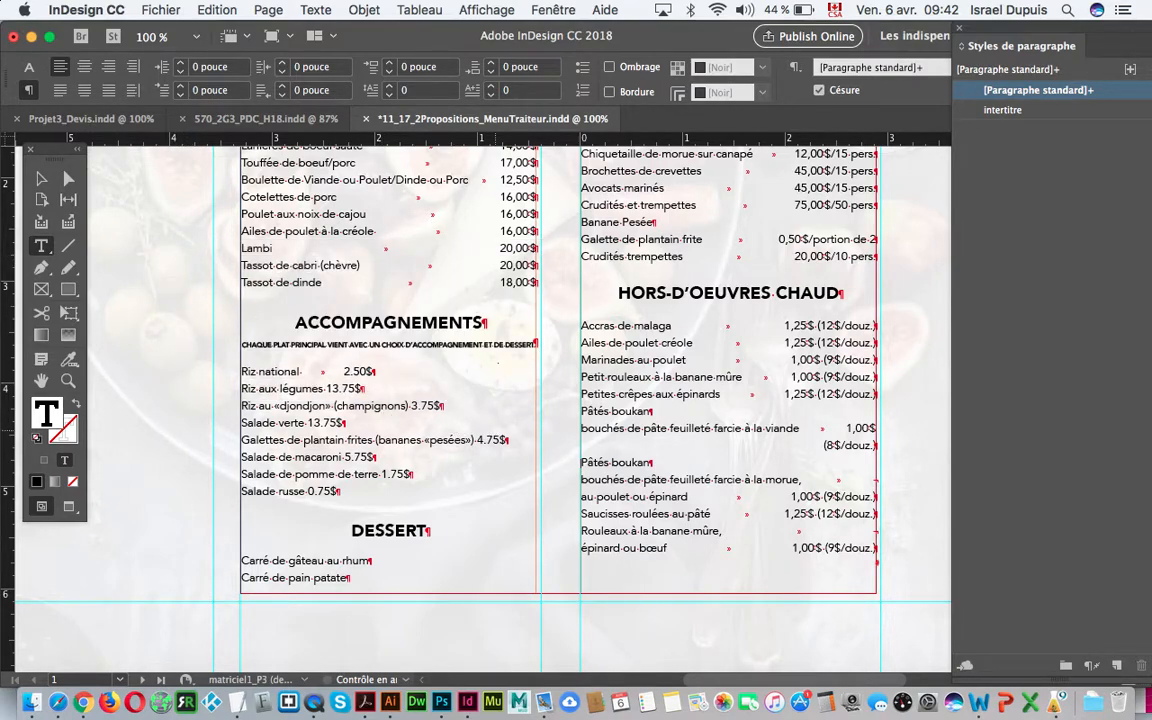
left_click(328, 390)
left_click(344, 371)
key("BackSpace")
key("Tab")
- Hide the document's hidden characters and show them again
left_click(308, 8)
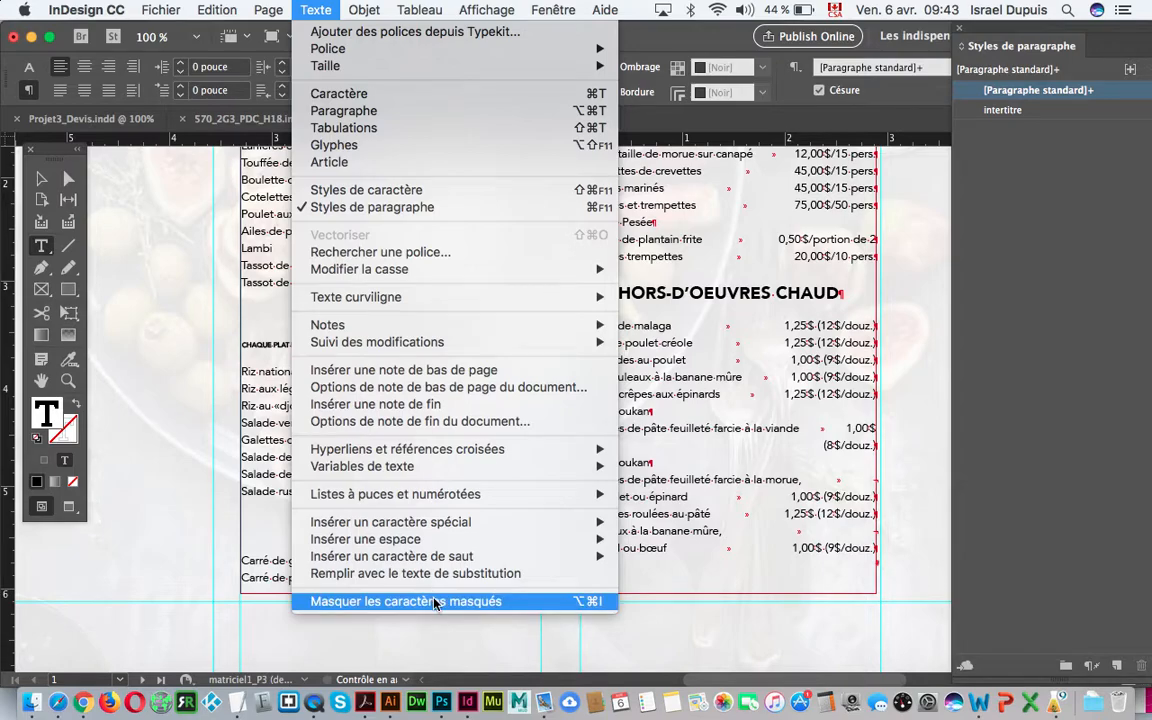
left_click(505, 601)
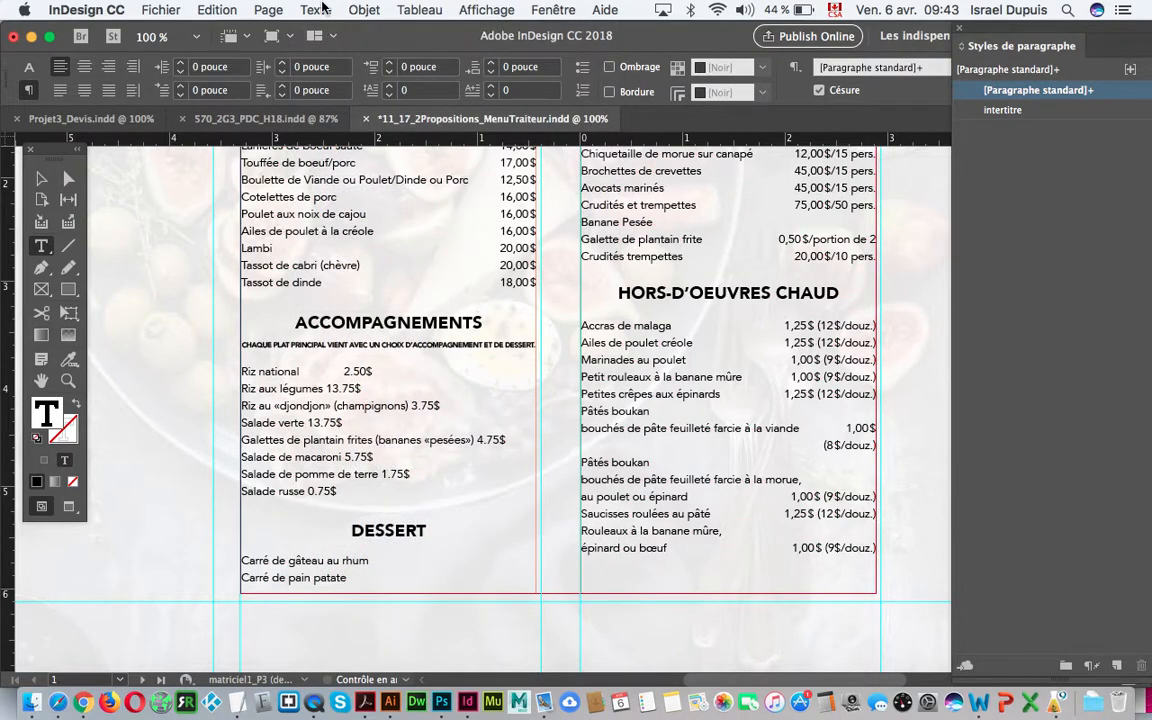
left_click(305, 10)
left_click(455, 601)
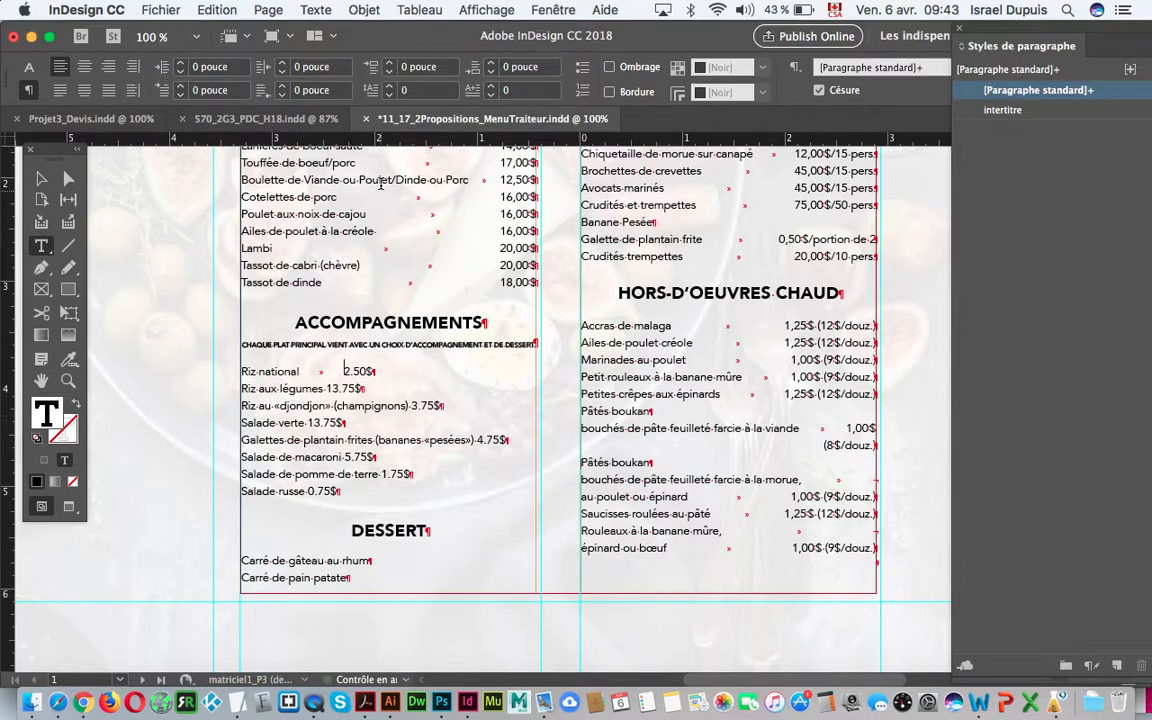
- Open the Tabulations ruler for the Riz national line and line it up above the Accompagnements column
left_click(316, 9)
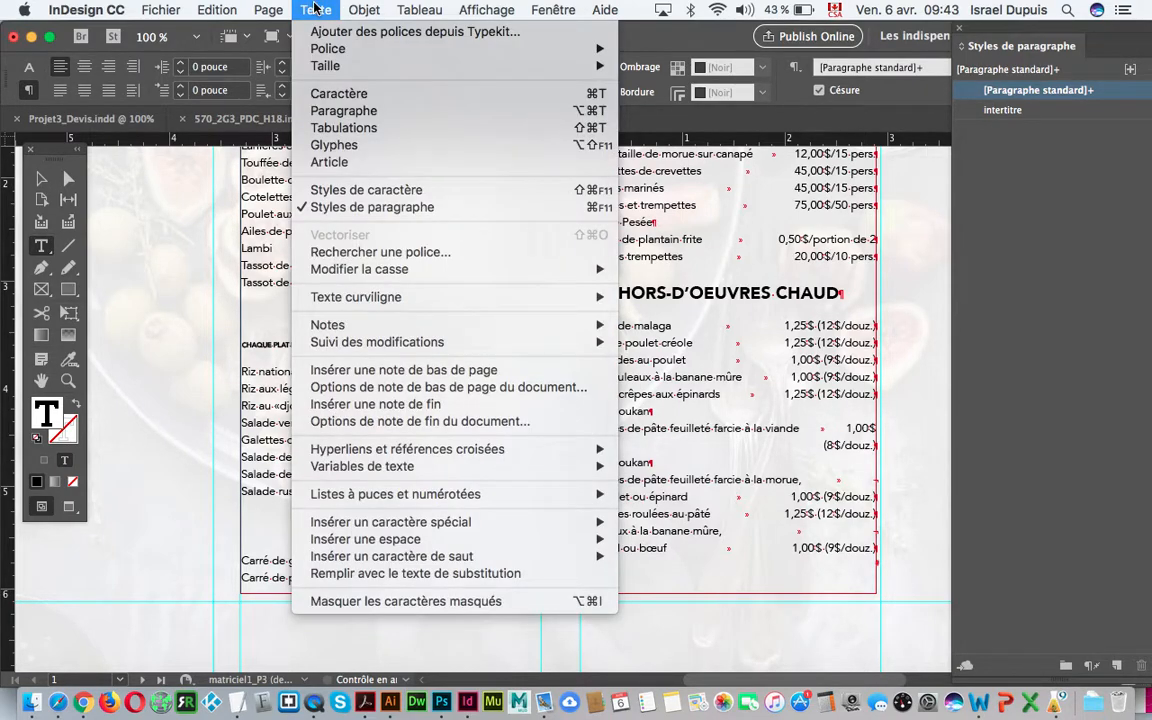
left_click(355, 127)
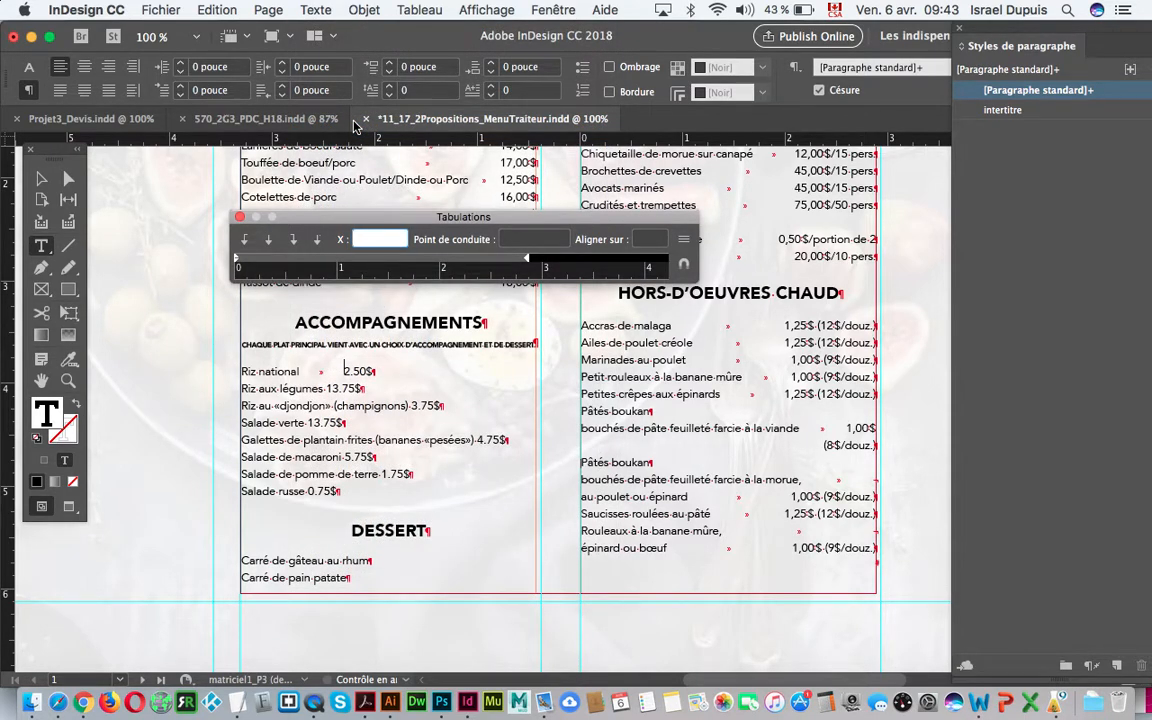
mouse_move(362, 221)
left_mouse_down()
mouse_move(370, 238)
mouse_move(355, 232)
left_mouse_up()
left_click(330, 372)
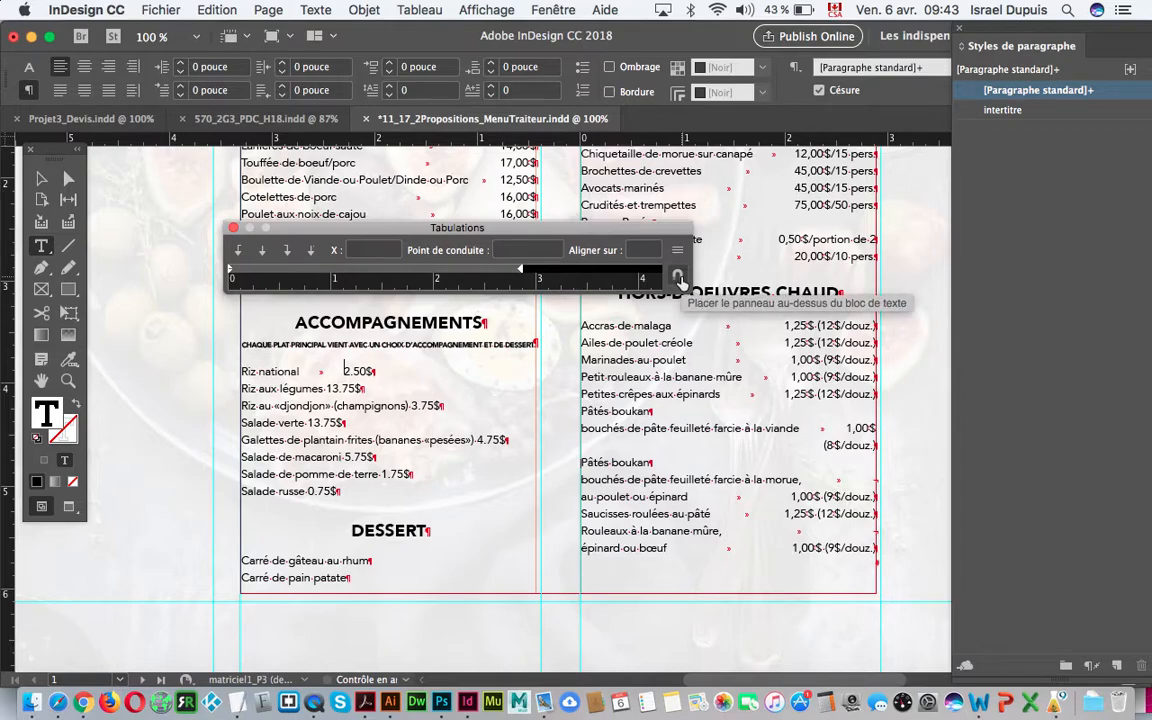
left_click_drag(290, 235, 305, 253)
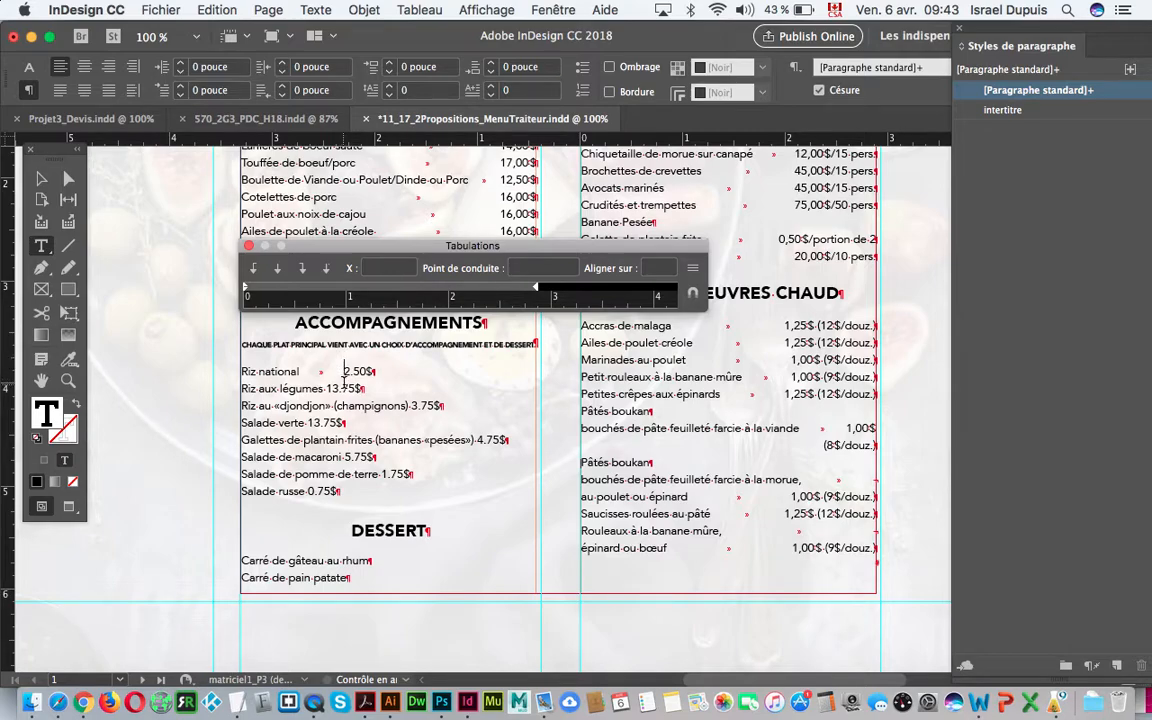
- Add a decimal tab stop to the Riz national line and move it to about 2,65 inches
left_click(333, 289)
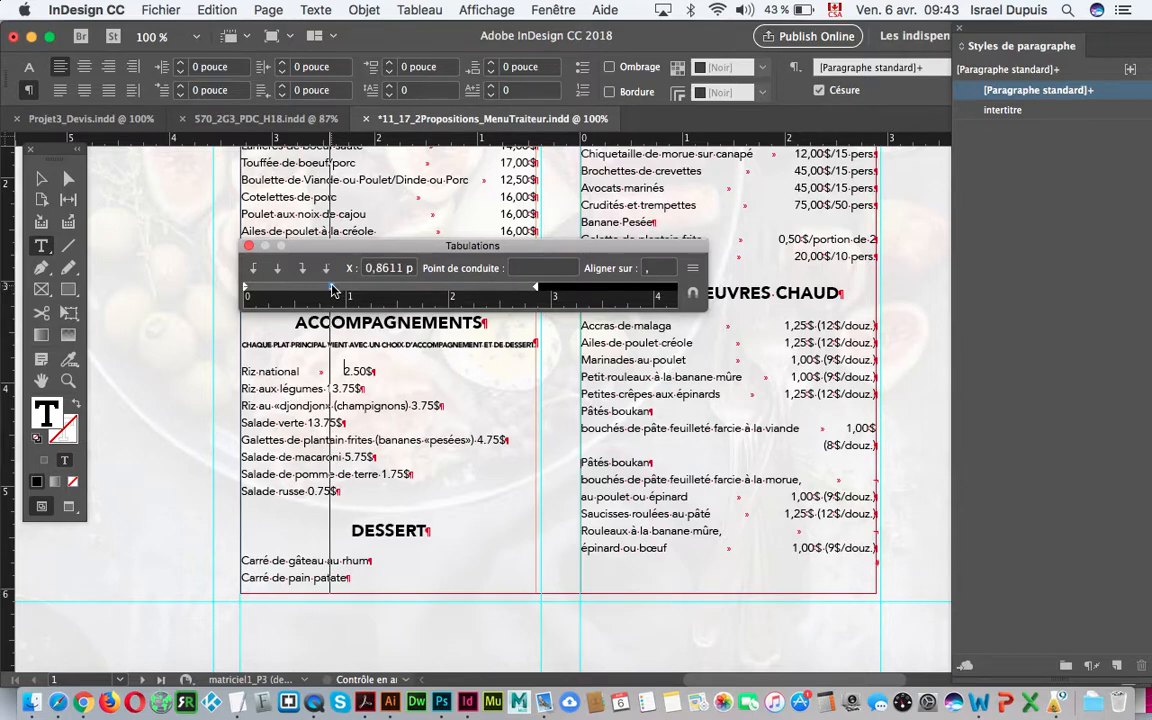
left_click_drag(333, 289, 488, 291)
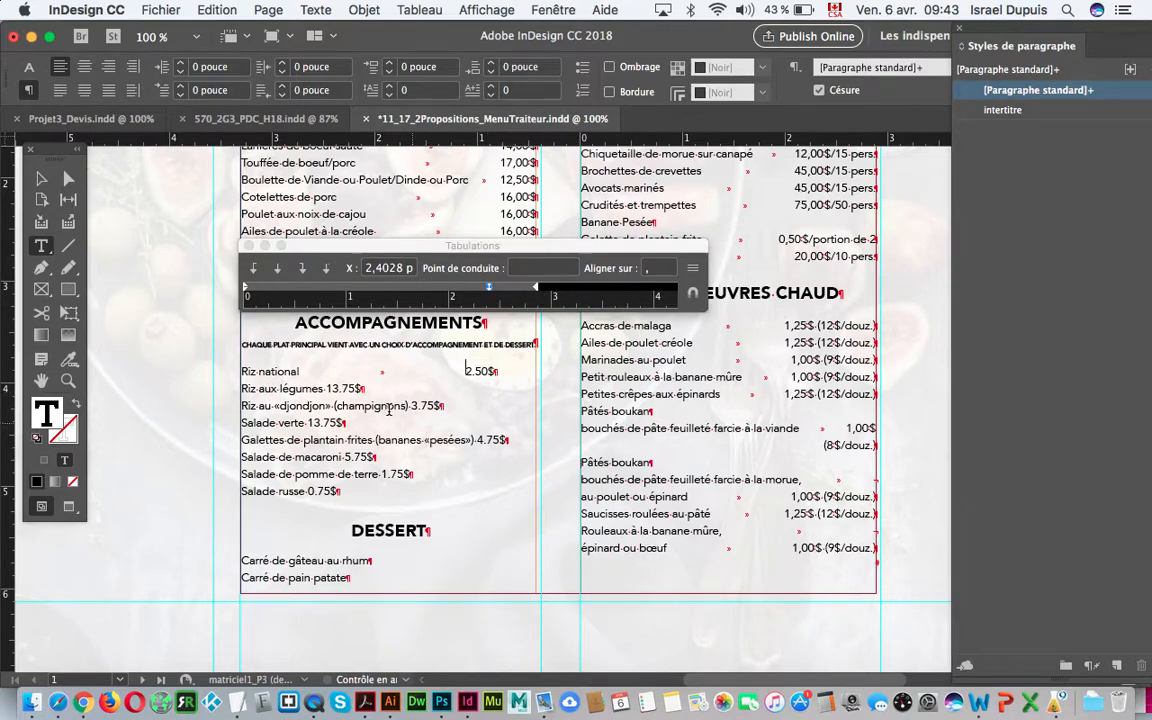
left_click_drag(491, 296, 517, 291)
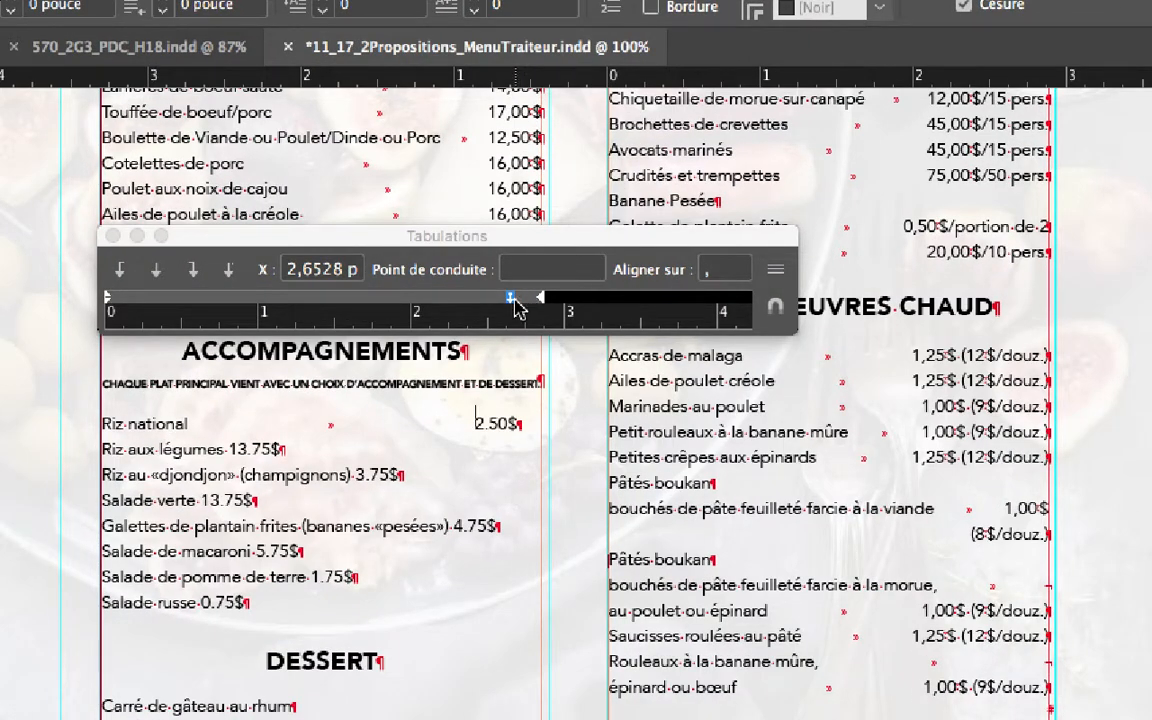
- Try left, centre and right alignment on the tab stop at about 2,4861 inches, and return it to decimal alignment
left_click(120, 282)
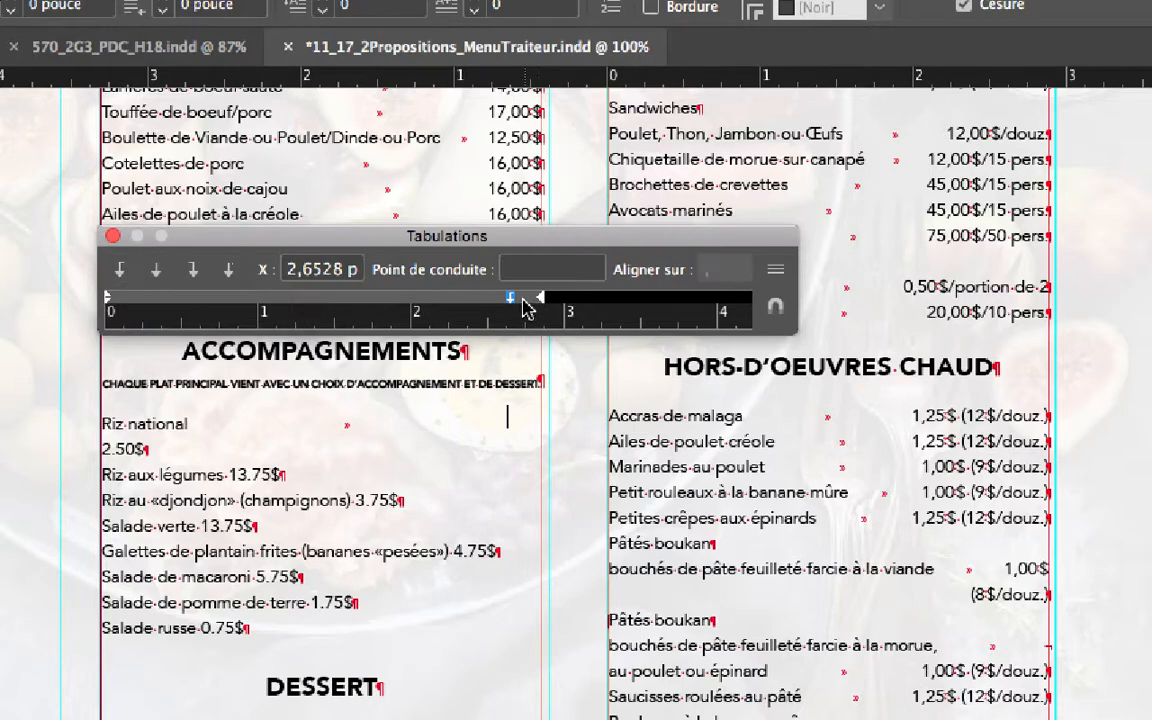
left_click_drag(510, 299, 487, 300)
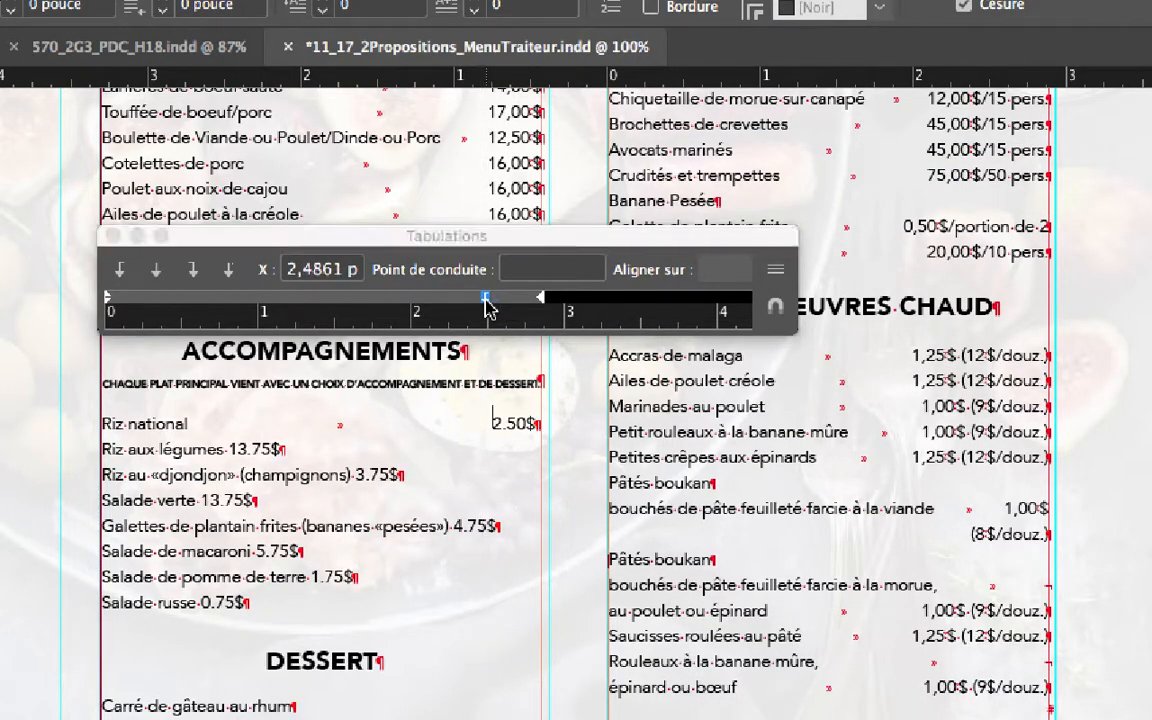
left_click(159, 271)
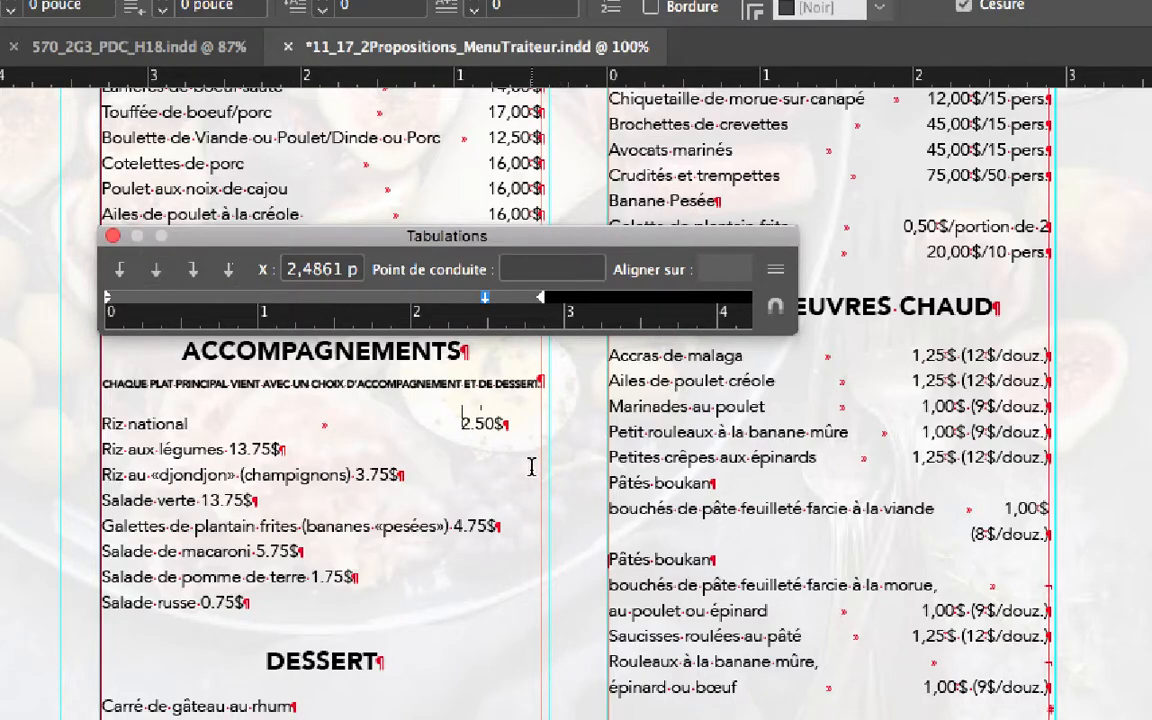
left_click(194, 272)
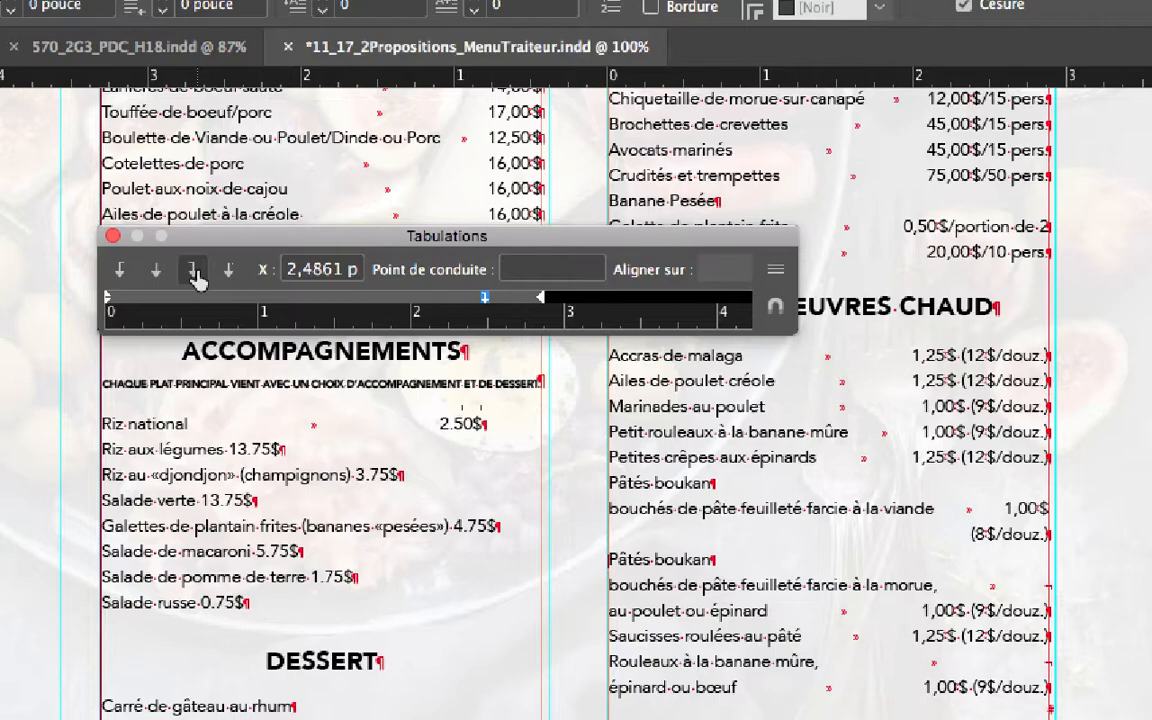
left_click(155, 268)
left_click(119, 268)
left_click(155, 271)
left_click(196, 271)
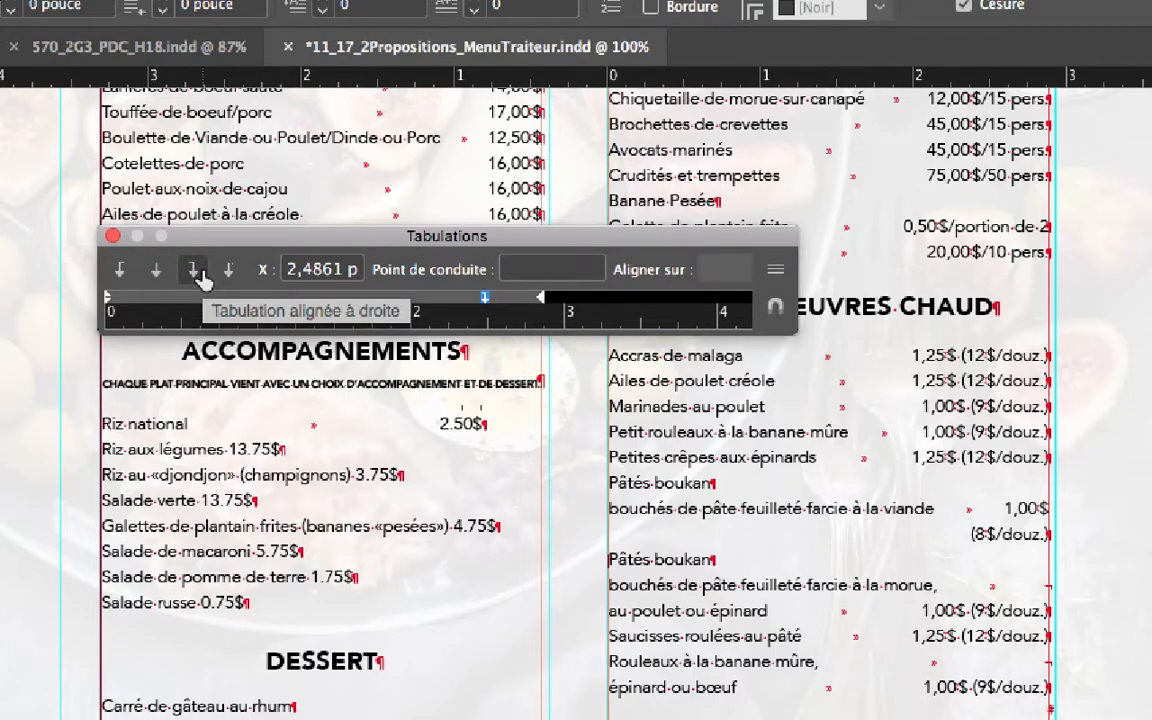
left_click(229, 272)
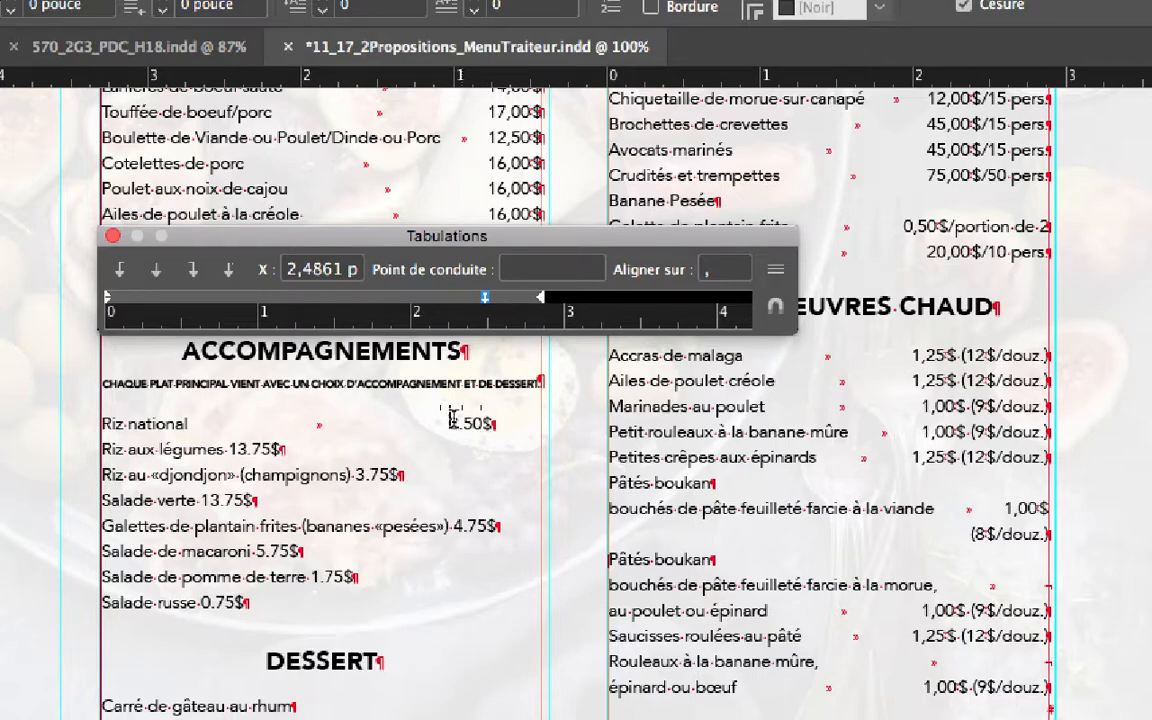
- Try "$" as the character on which the decimal tab stop aligns
left_click(724, 270)
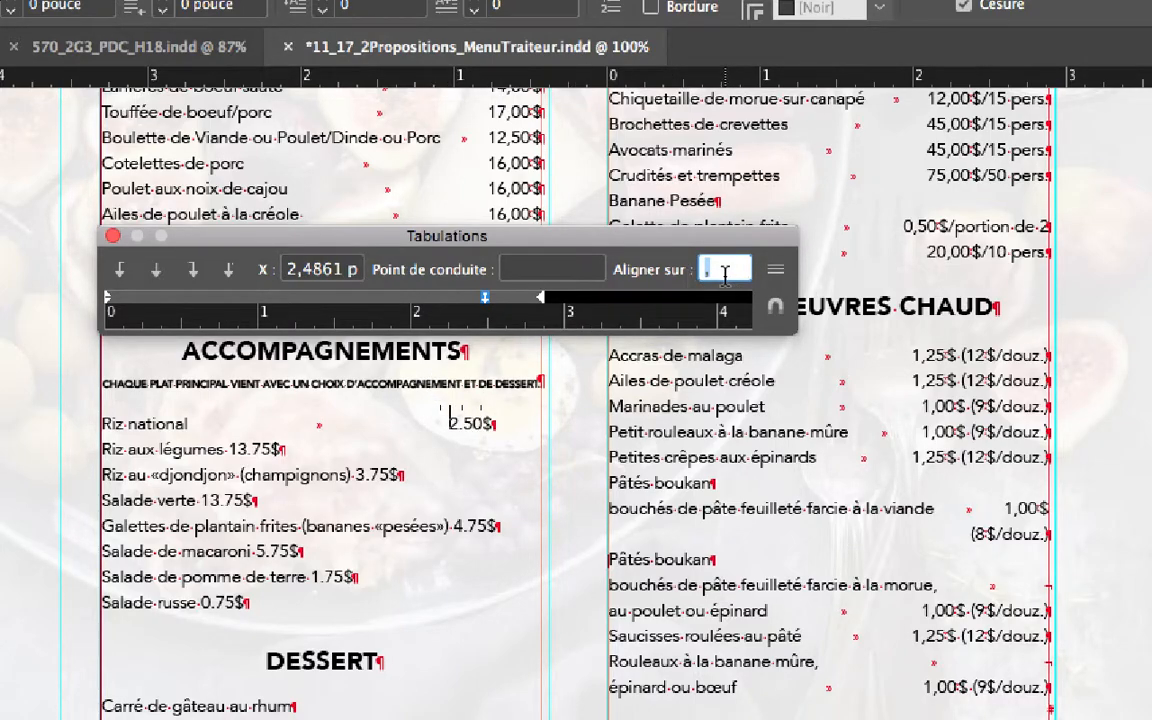
type("#")
key("BackSpace")
type("$")
key("BackSpace")
type("$")
- Move the decimal tab stop to about 2,6667 inches and give it a "." leader
left_click_drag(485, 298, 512, 298)
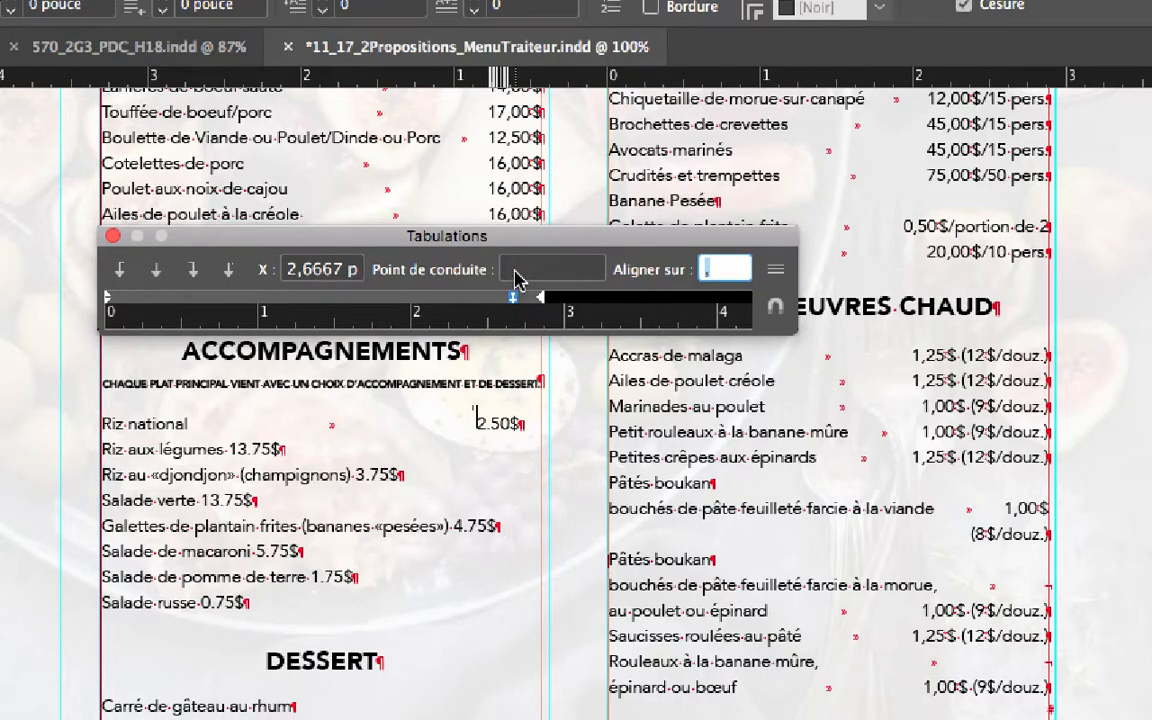
left_click(516, 279)
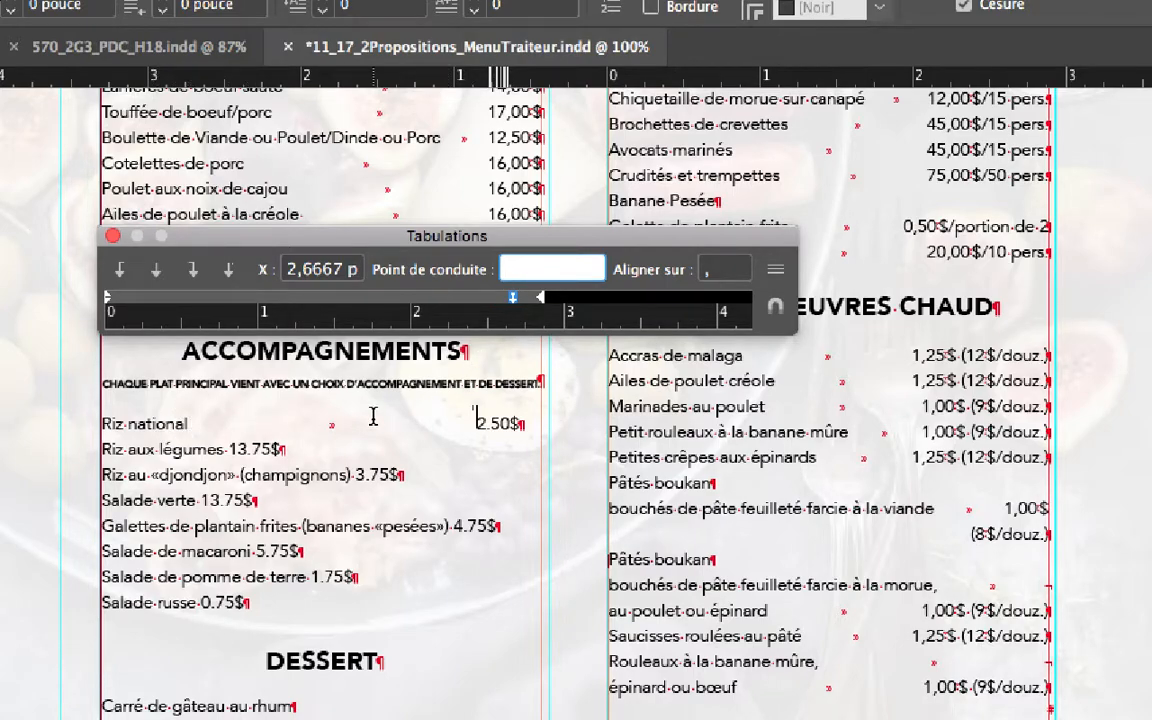
type(".")
left_click(722, 268)
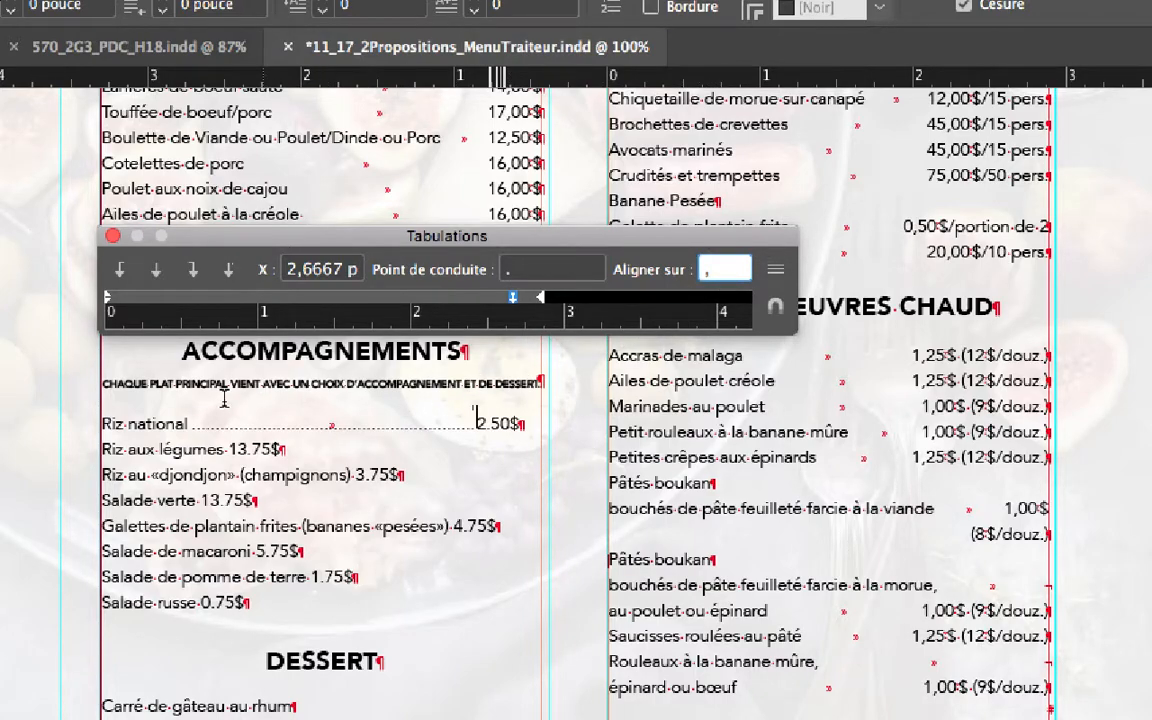
- Try "/" as the leader character of the Riz national tab stop
left_click(500, 270)
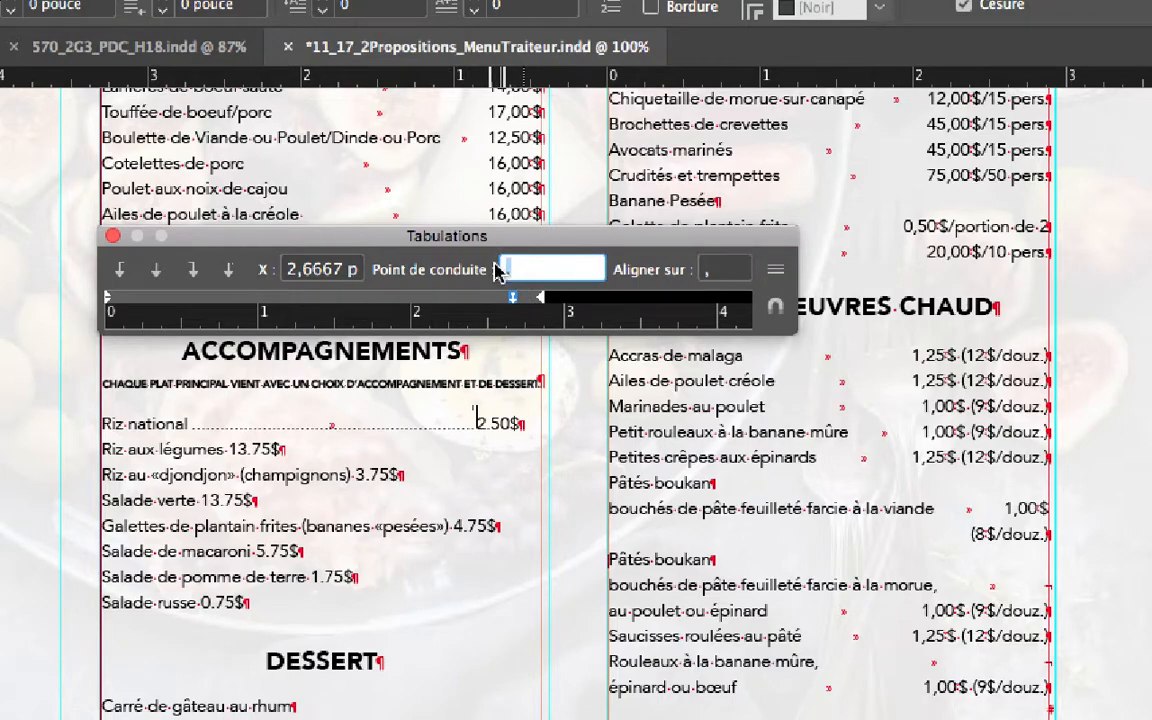
type("//")
key("BackSpace")
left_click(737, 267)
- Replace the leader of the Riz national tab stop with a space followed by a dot, keeping "," as the alignment character
left_click(506, 272)
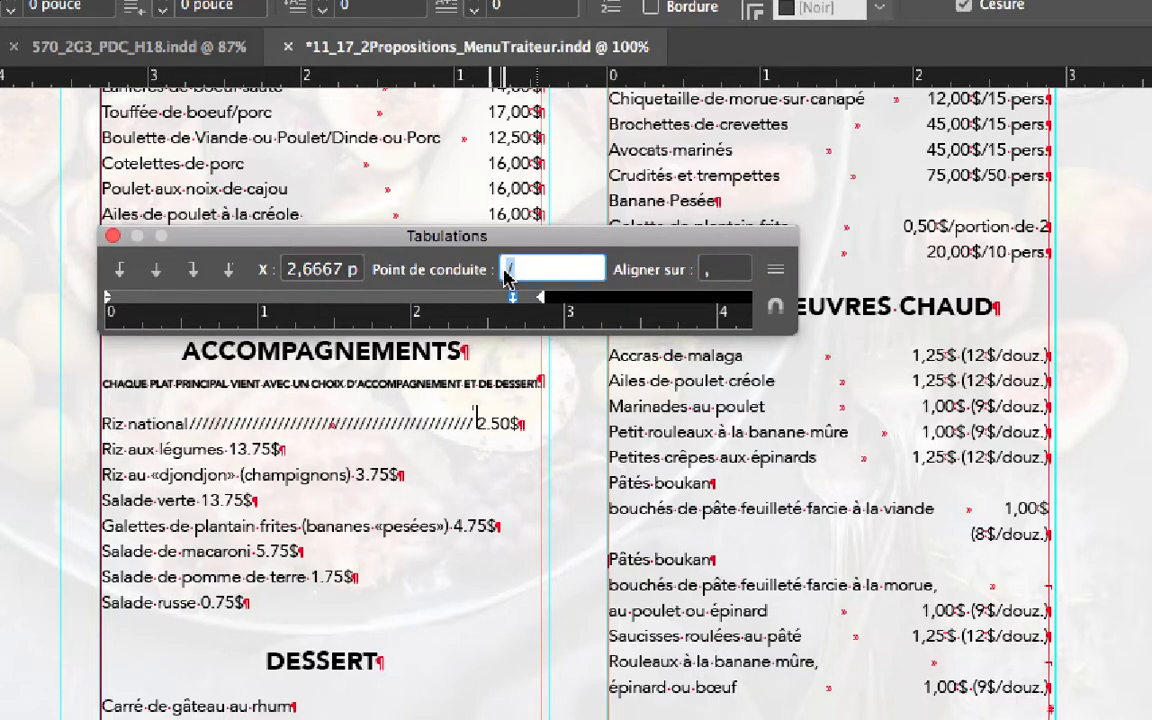
key("BackSpace")
type(".")
left_click(715, 268)
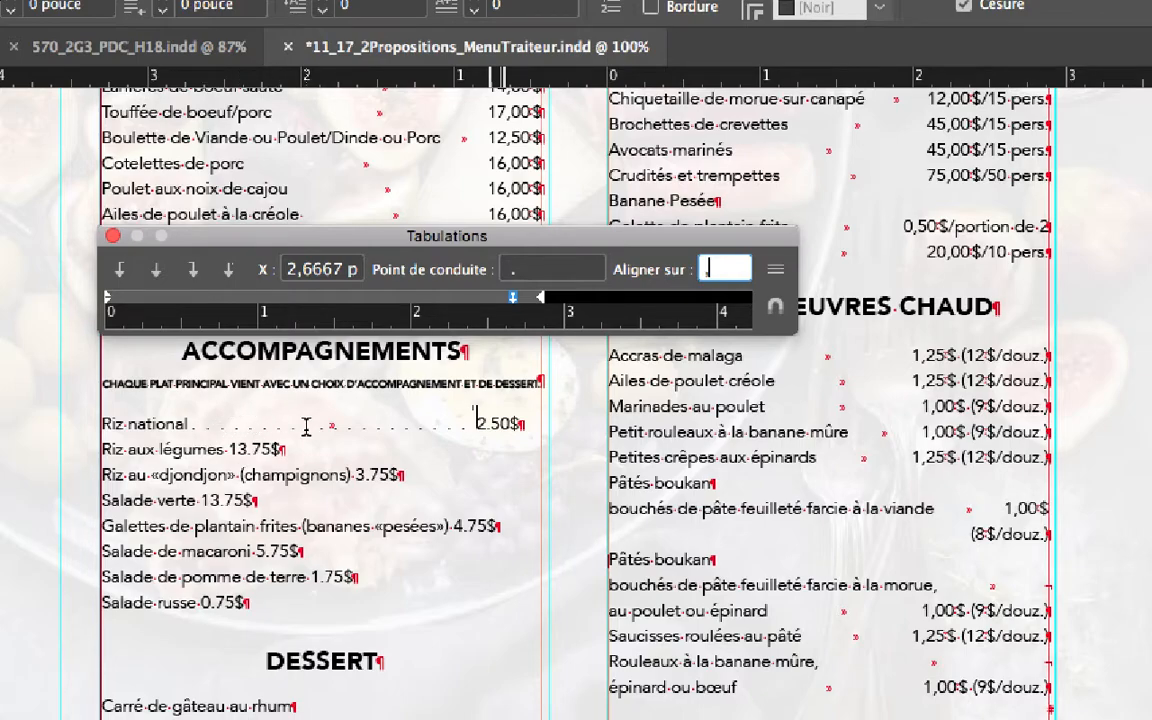
left_click(537, 271)
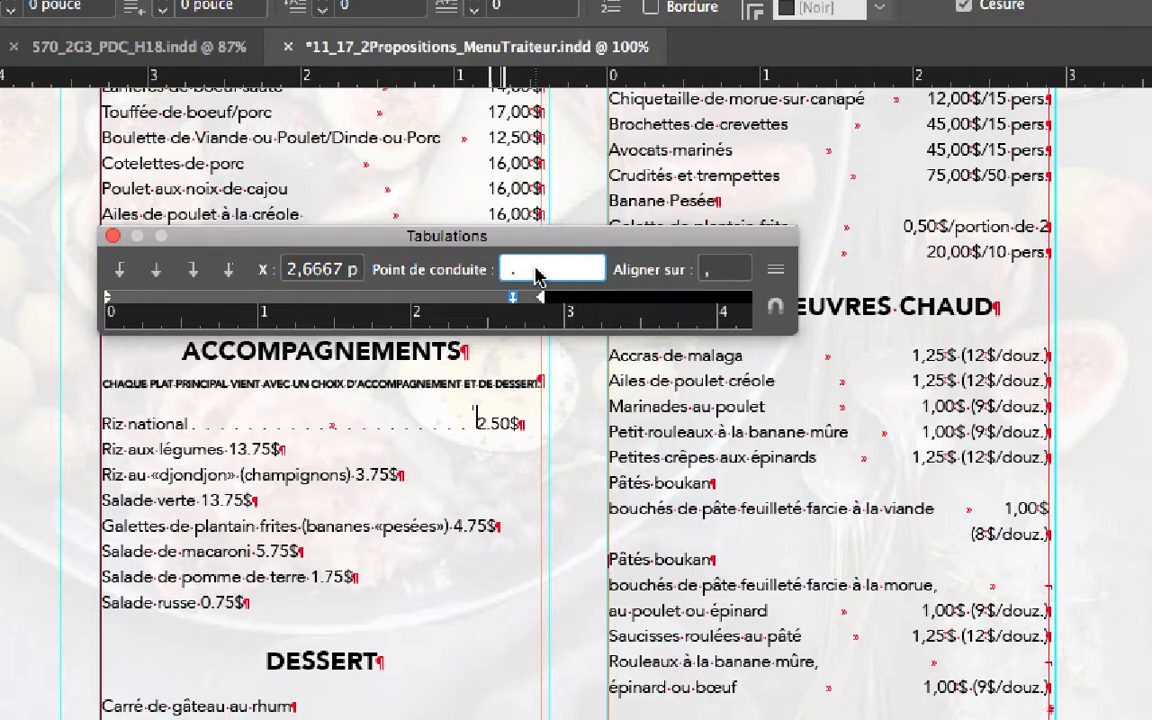
left_click(740, 270)
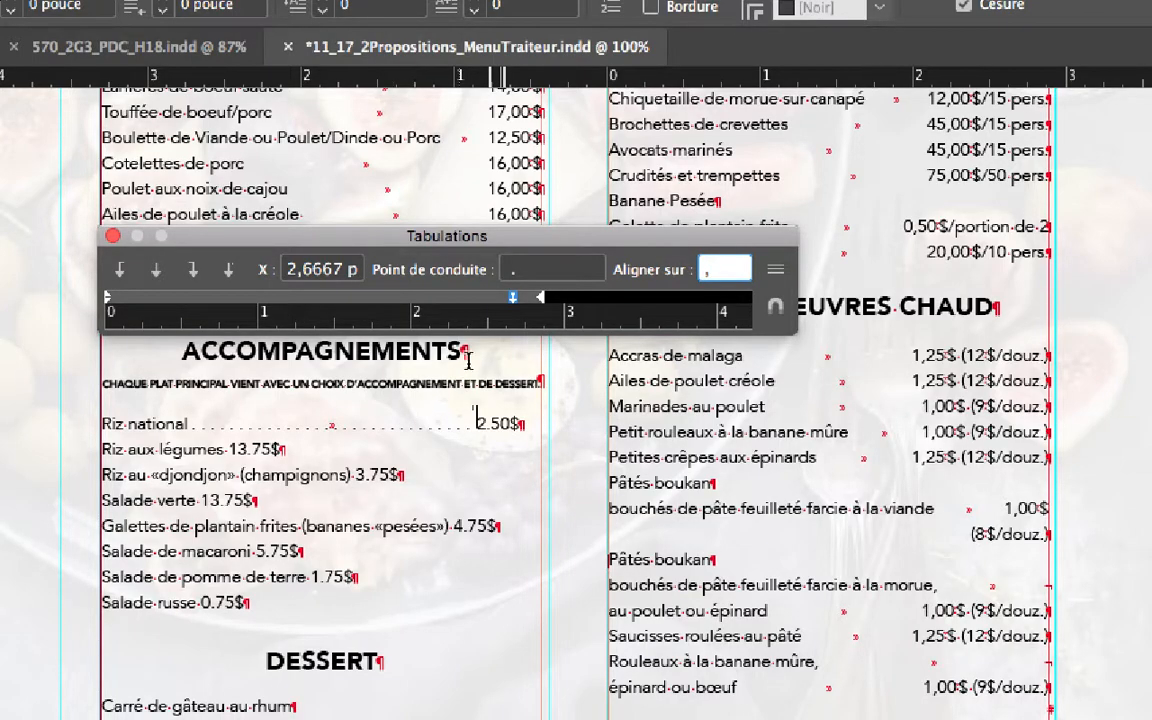
left_click(512, 271)
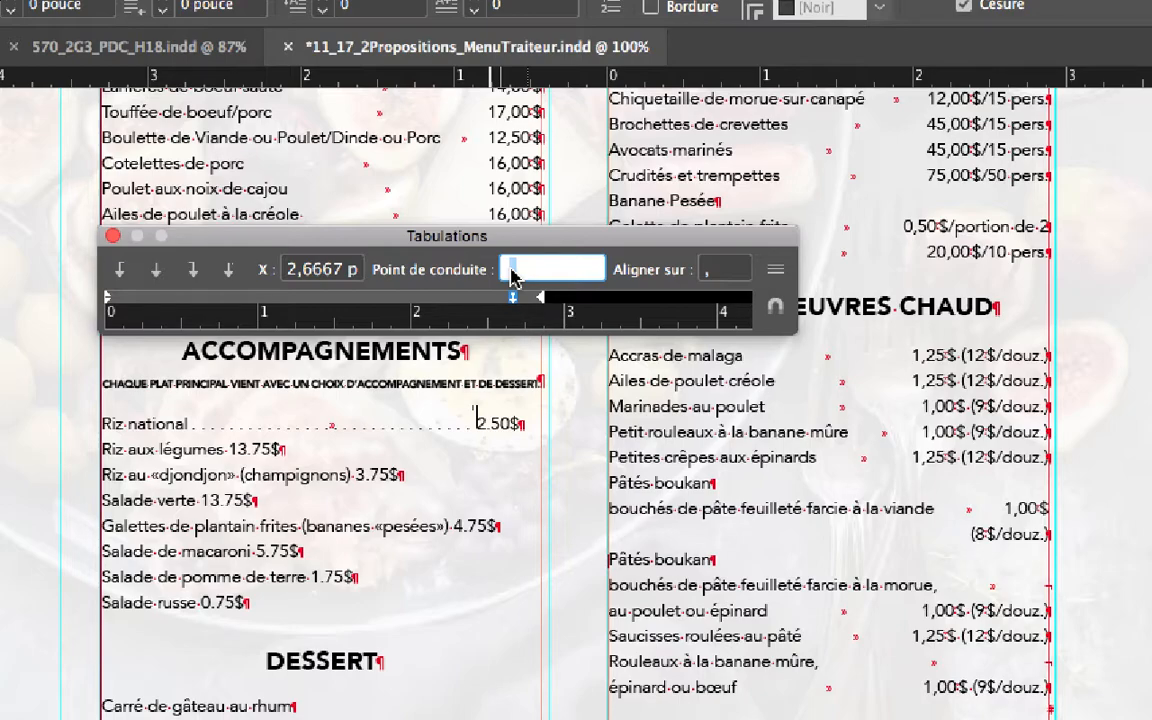
- Try clearing all tab stops from the Riz national line with Tout effacer, and undo the clearing
left_click(777, 271)
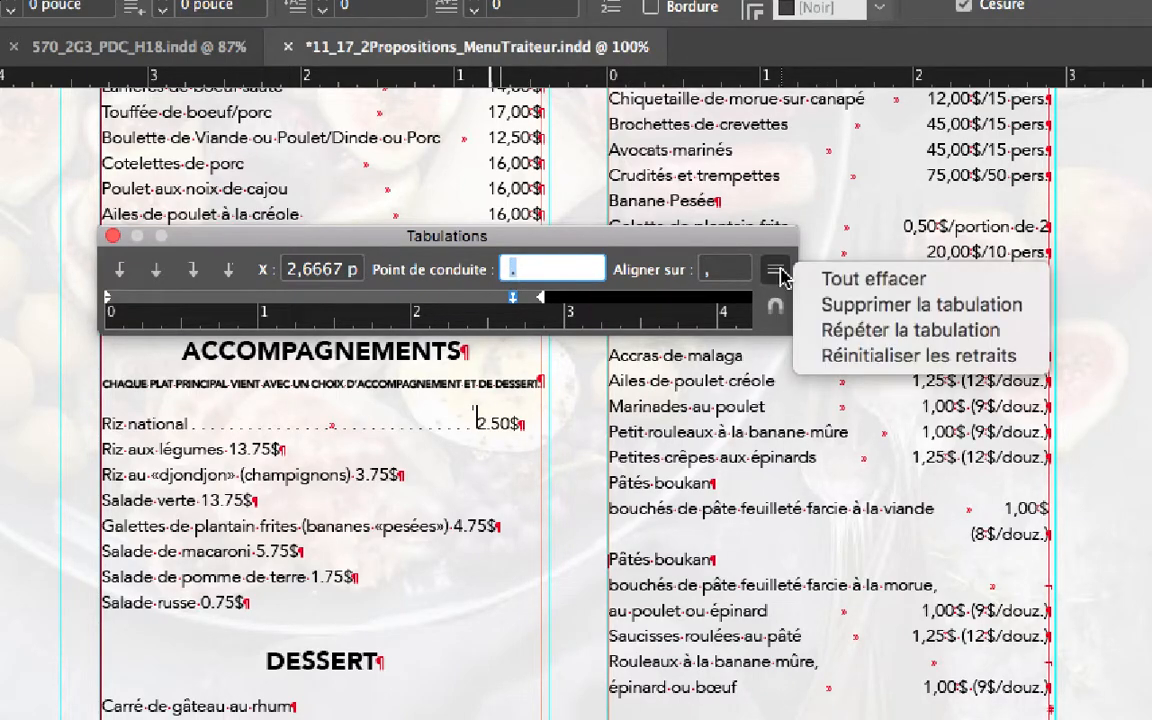
left_click(853, 284)
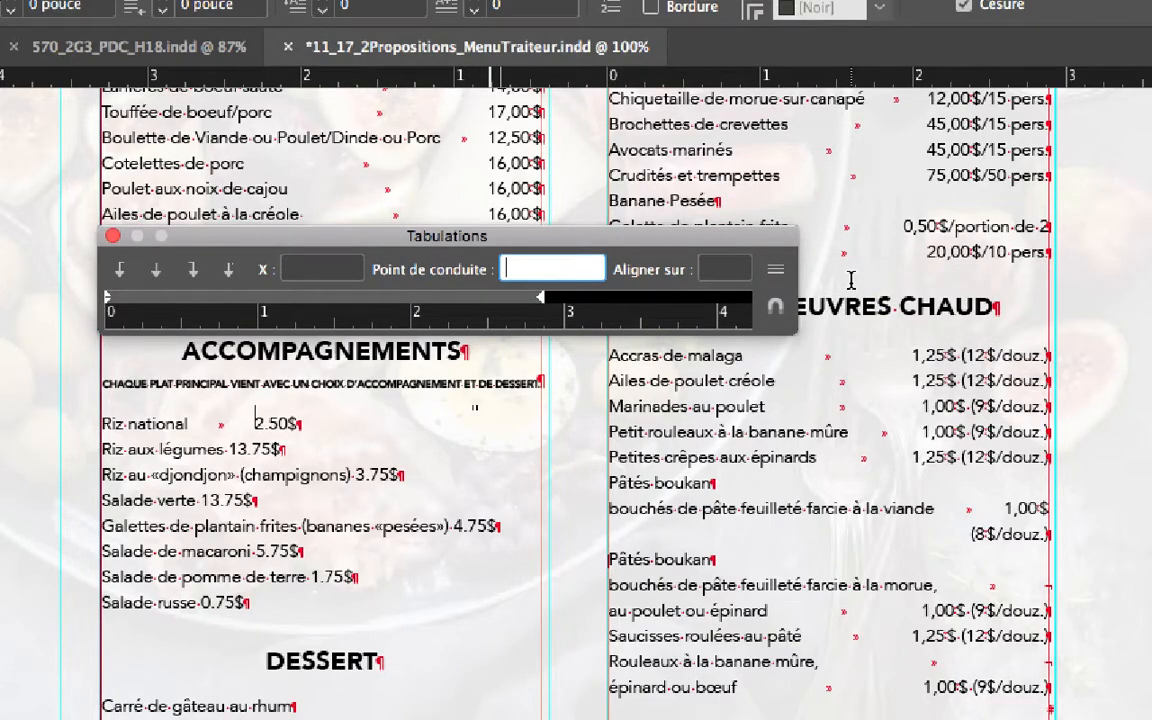
key("super+z")
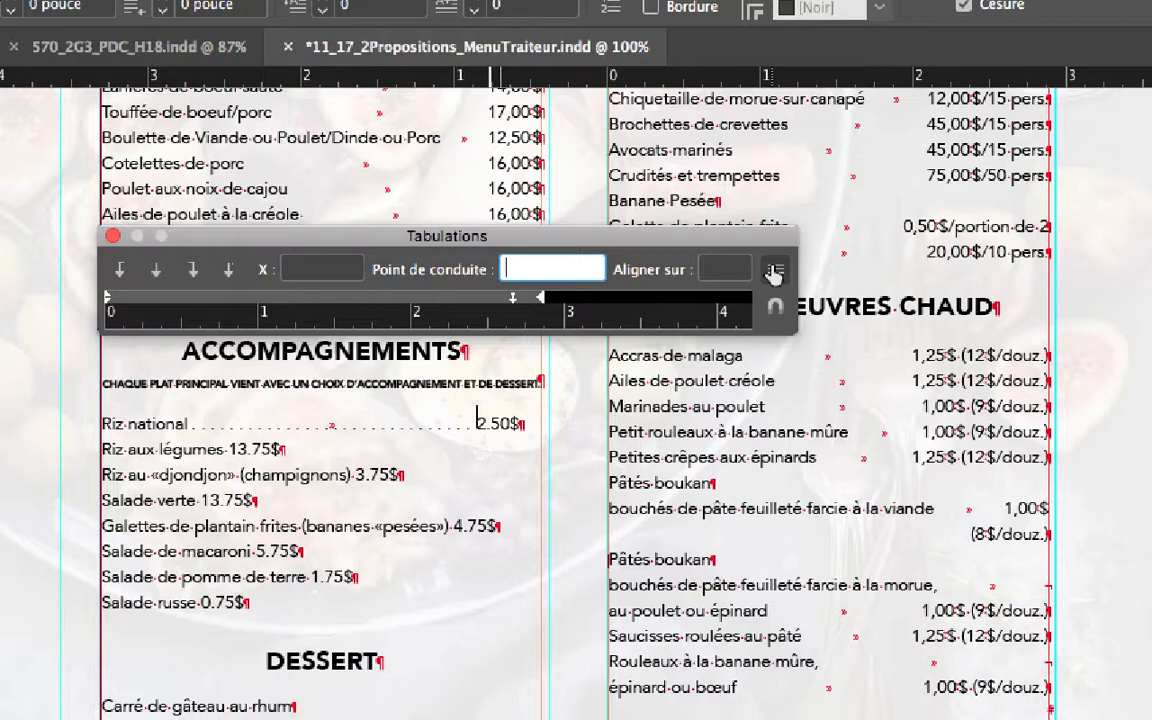
- Return to the menu text, look over the other menu sections, and close the Tabulations settings
left_click(522, 420)
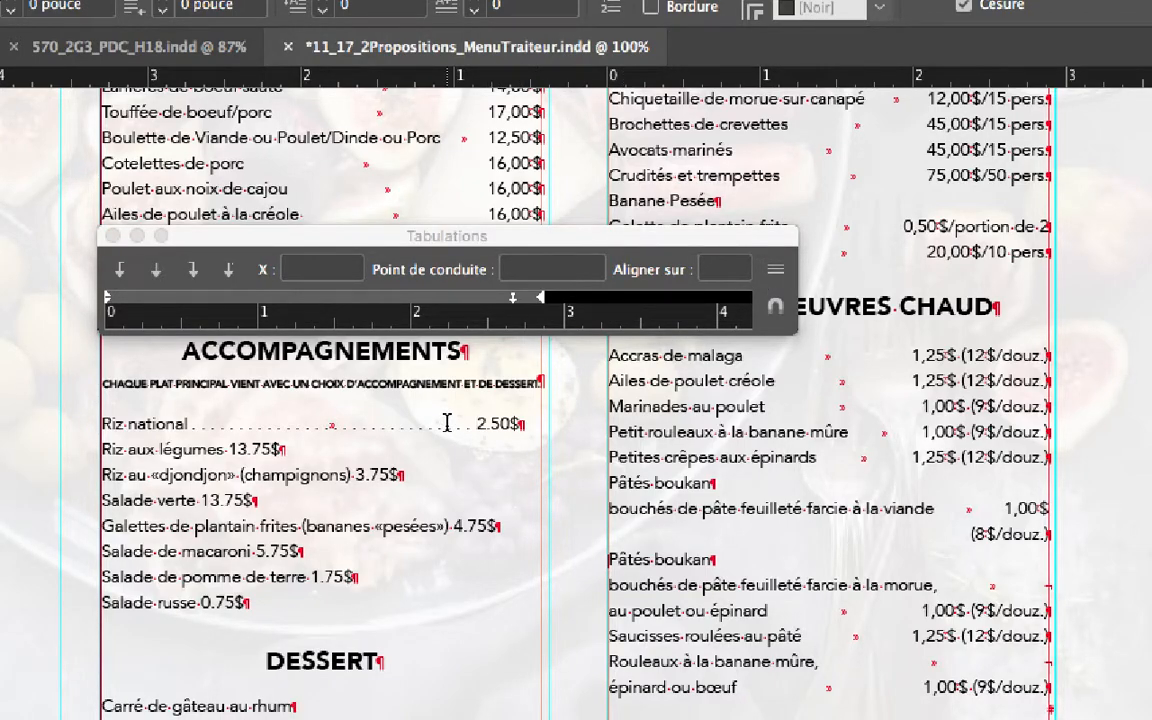
scroll(447, 422, "down", 10)
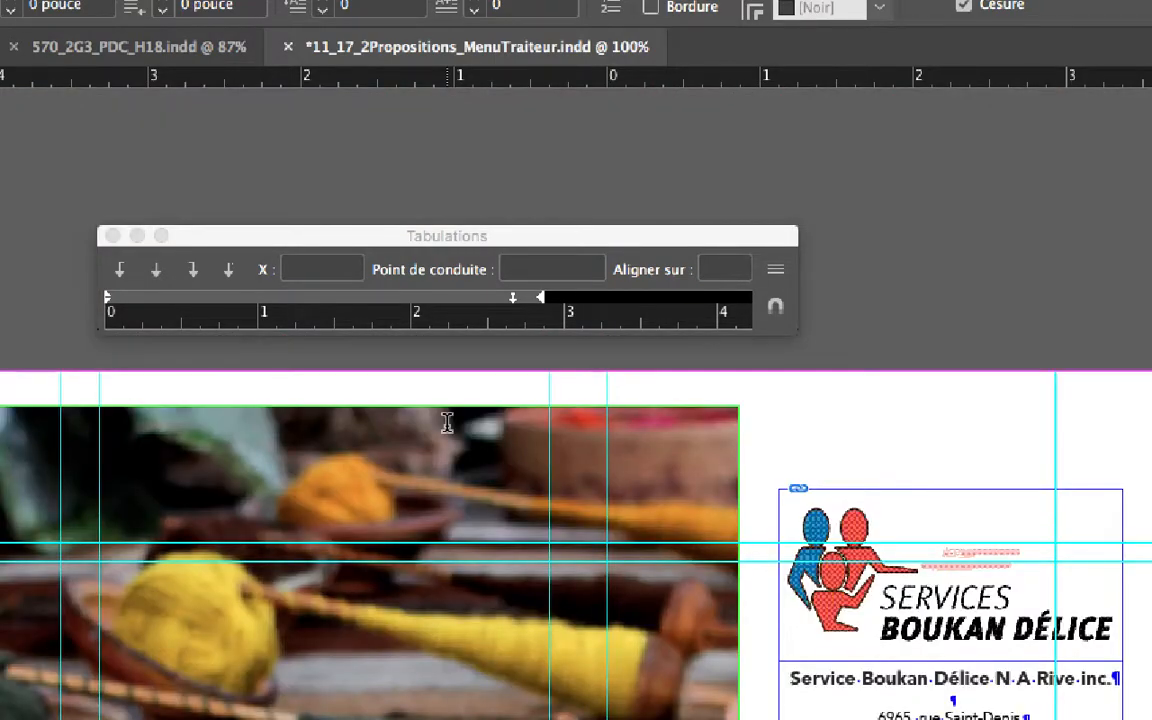
scroll(622, 355, "up", 10)
scroll(620, 355, "down", 8)
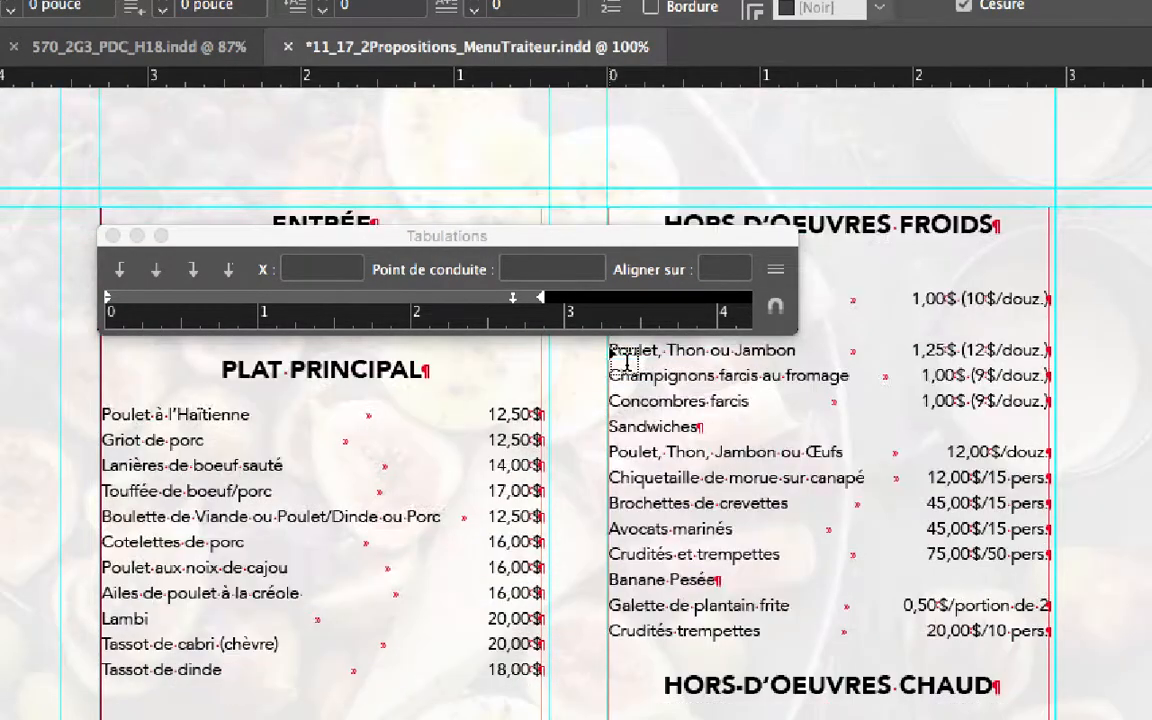
scroll(613, 356, "up", 3)
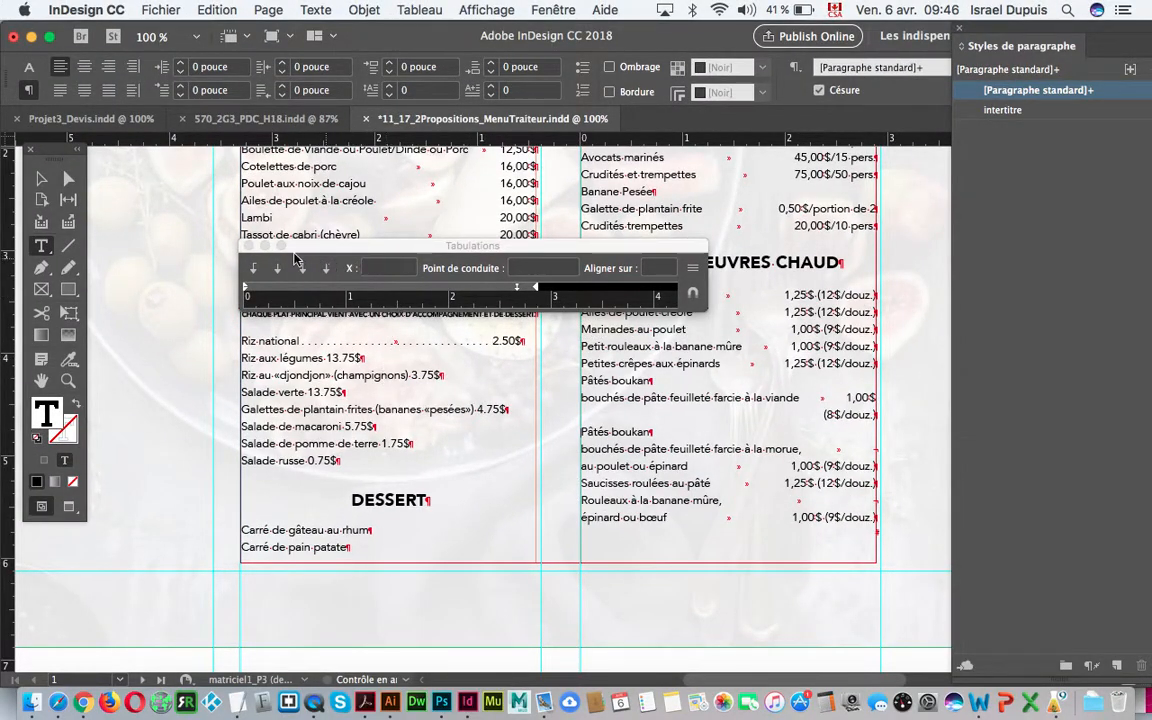
left_click(247, 244)
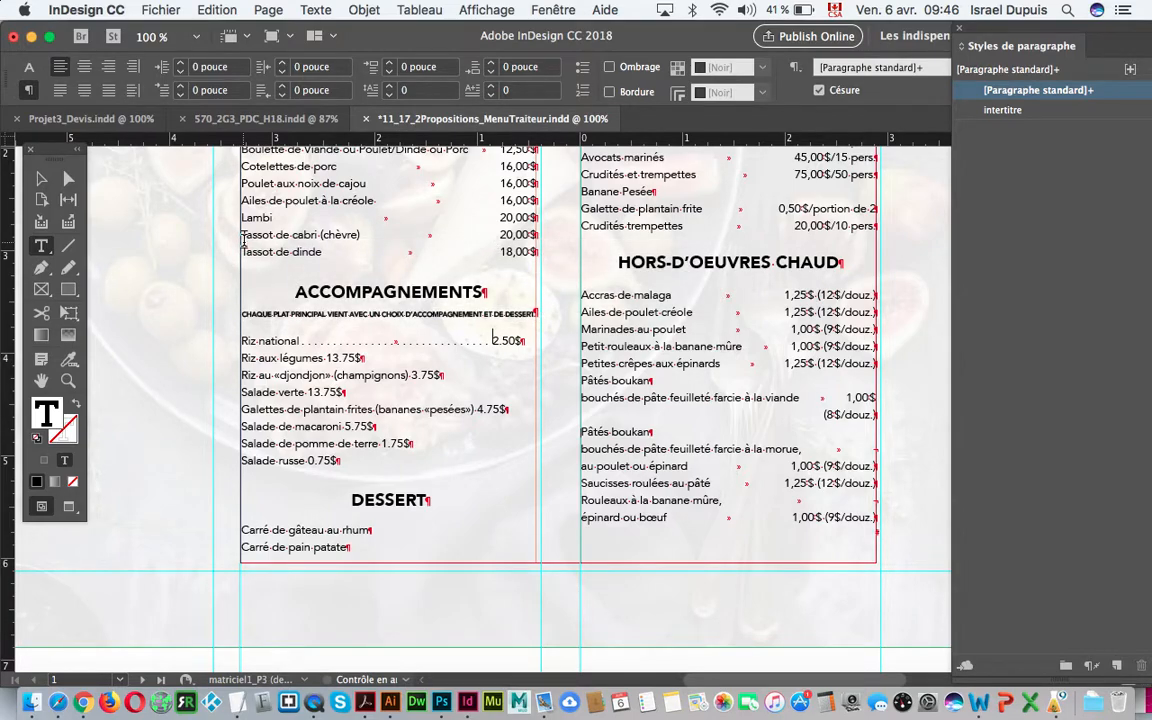
- Create a new paragraph style from the Riz national line and name it "tabs_acompagnements"
left_click_drag(1040, 44, 795, 38)
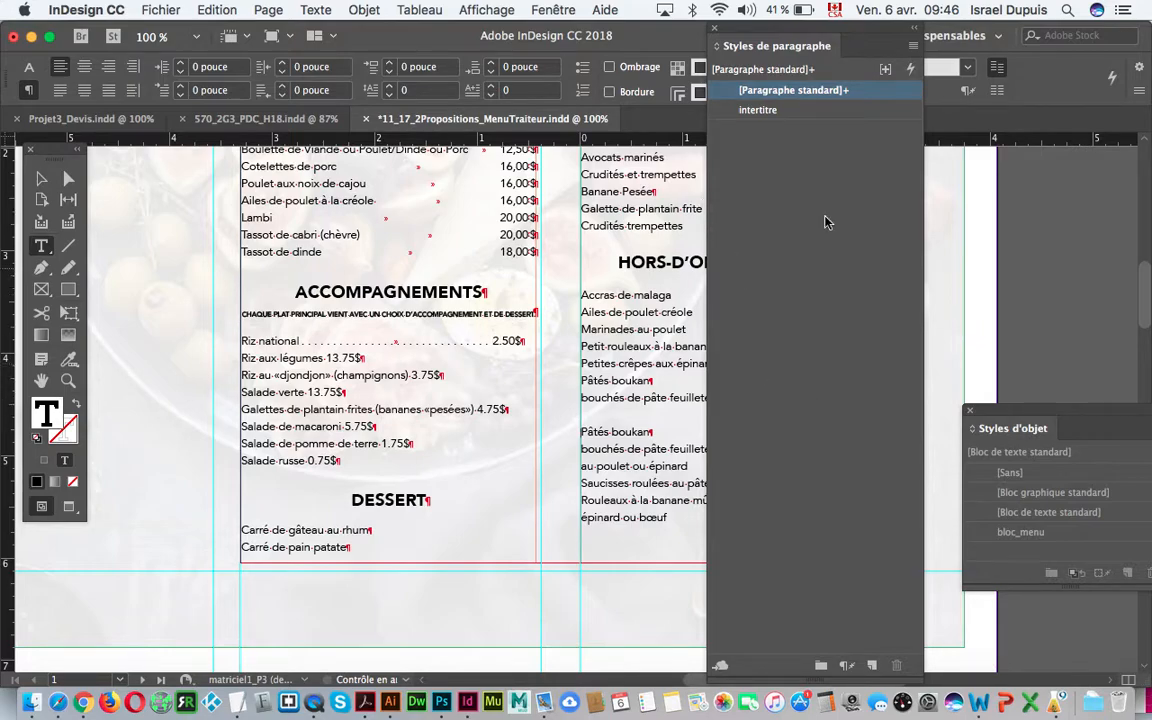
left_click(873, 668)
double_click(843, 111)
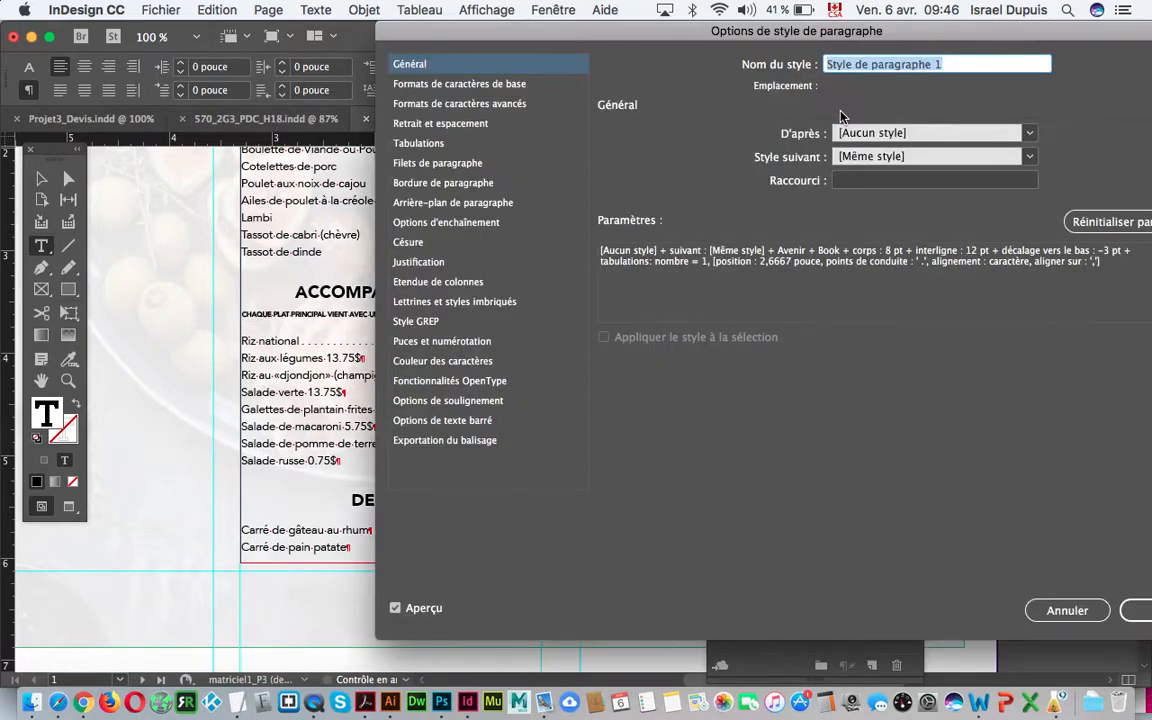
type("tabs")
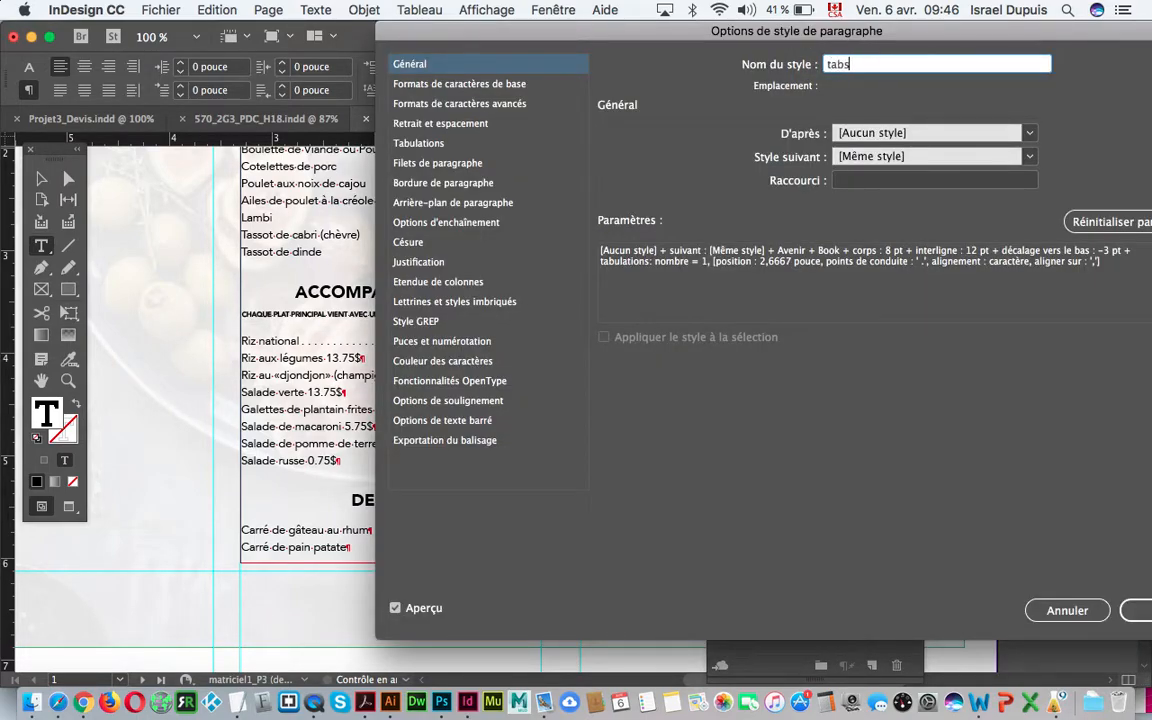
type("_acompagnements")
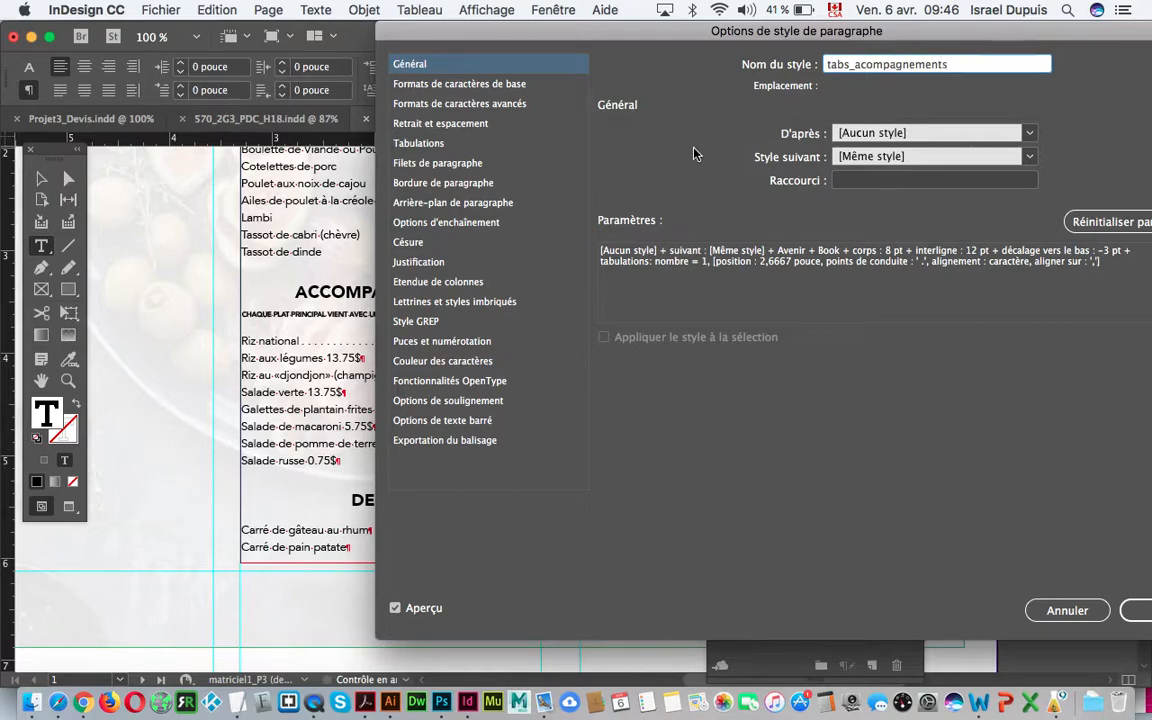
- Check the Tabulations settings of the tabs_acompagnements style against the Riz national line and confirm the style options
left_click(481, 147)
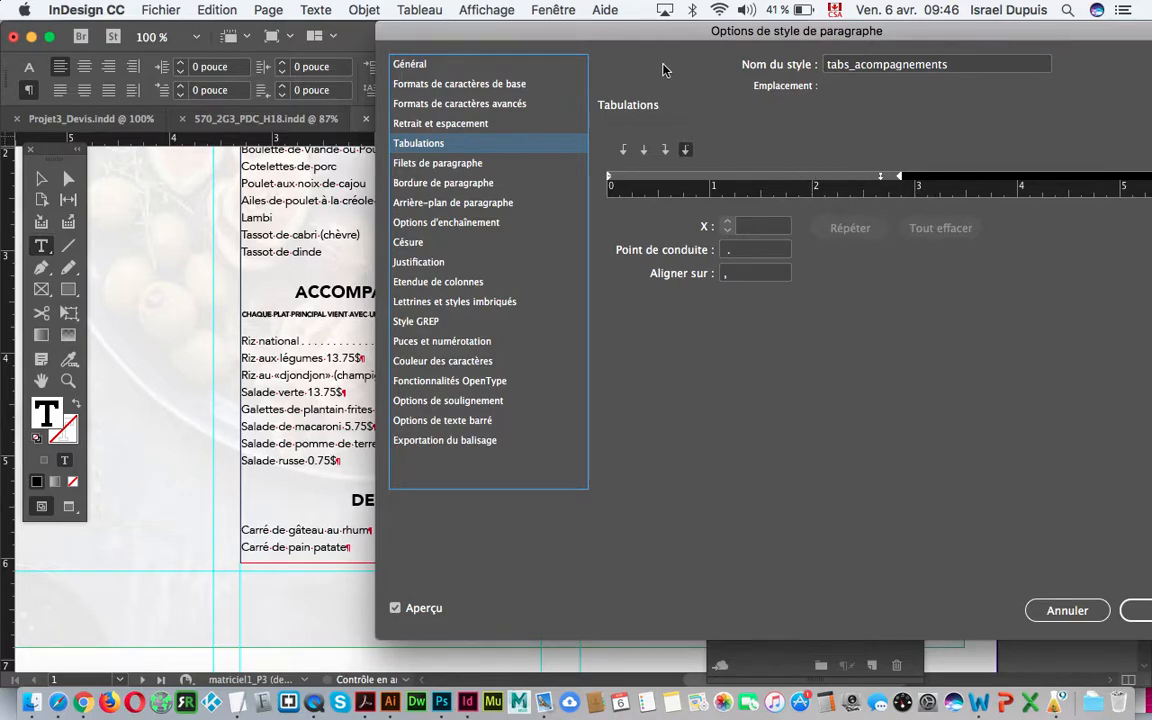
left_click_drag(523, 30, 712, 70)
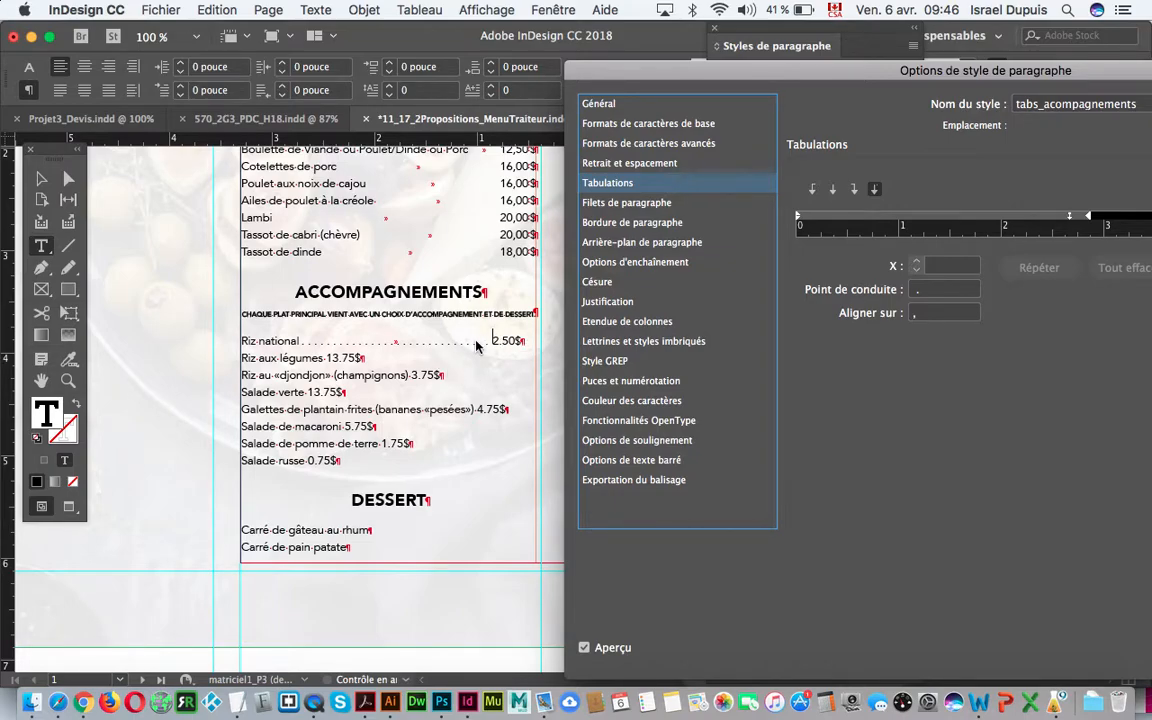
left_click_drag(660, 72, 435, 32)
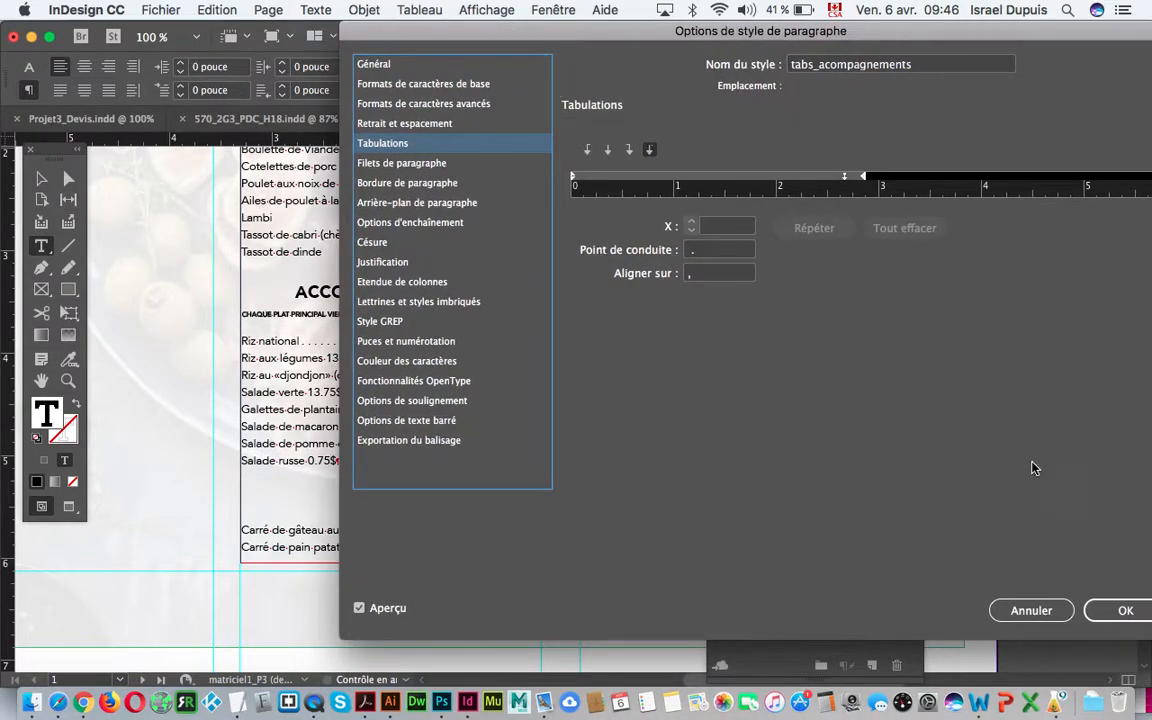
left_click(1124, 610)
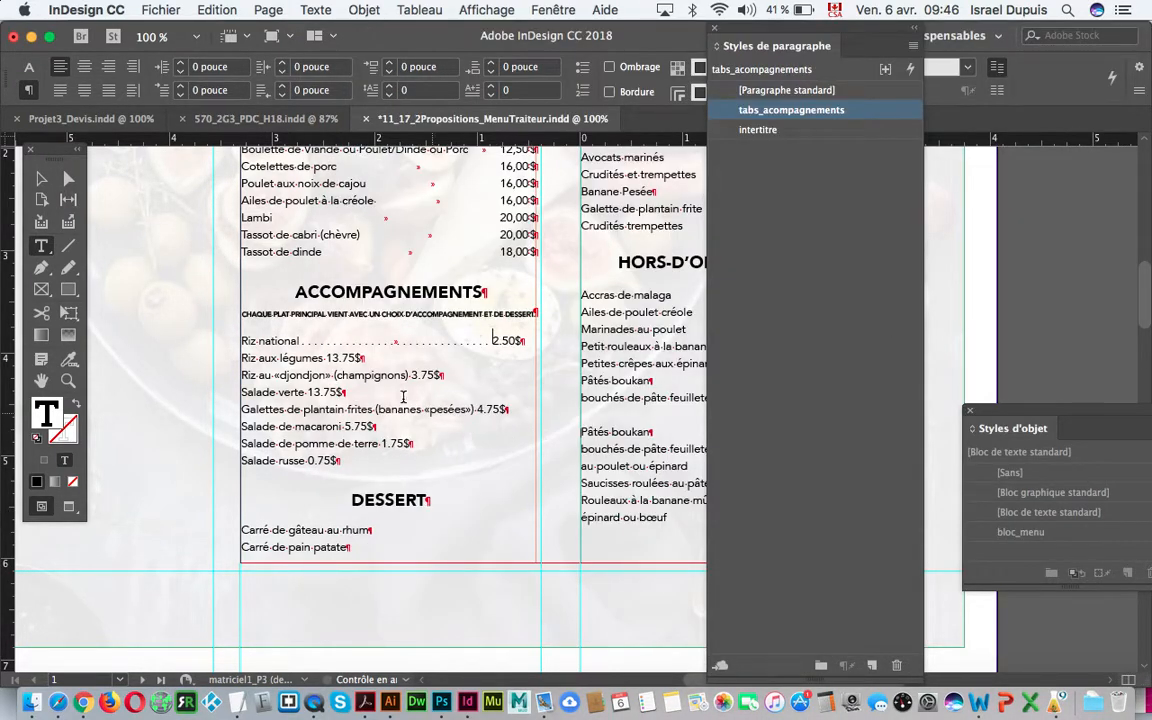
- Apply the tabs_acompagnements paragraph style to the Accompagnements lines from Riz aux légumes to Salade russe
left_click_drag(241, 357, 340, 461)
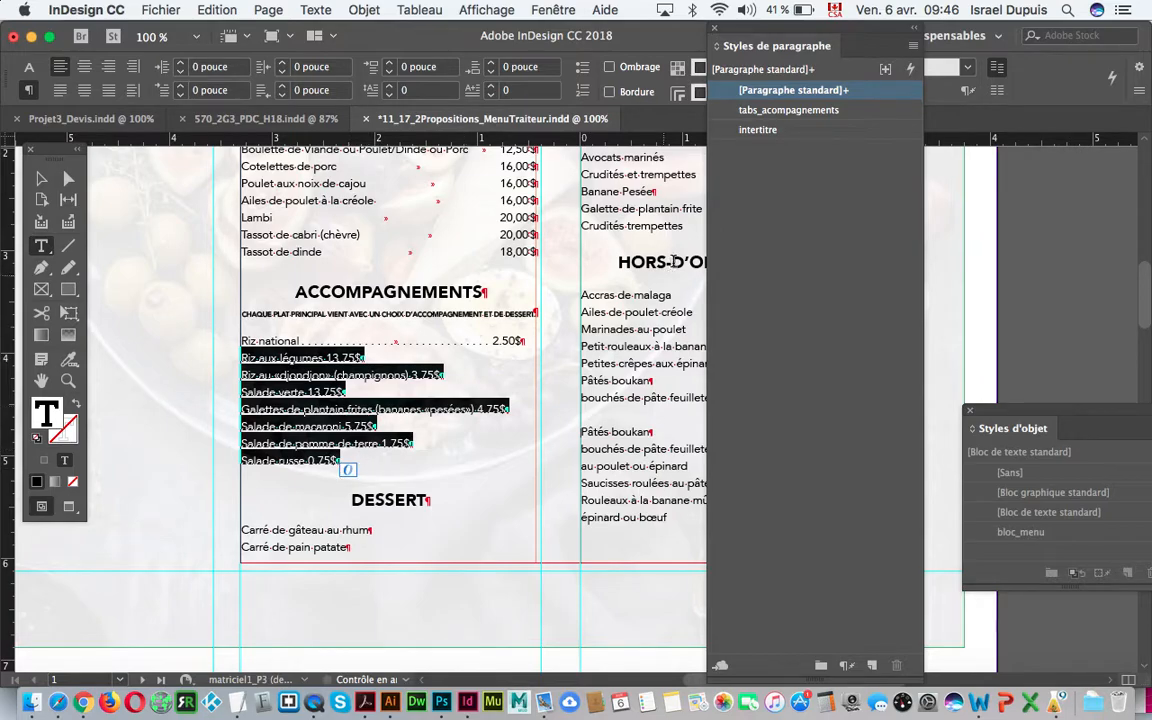
left_click(828, 112)
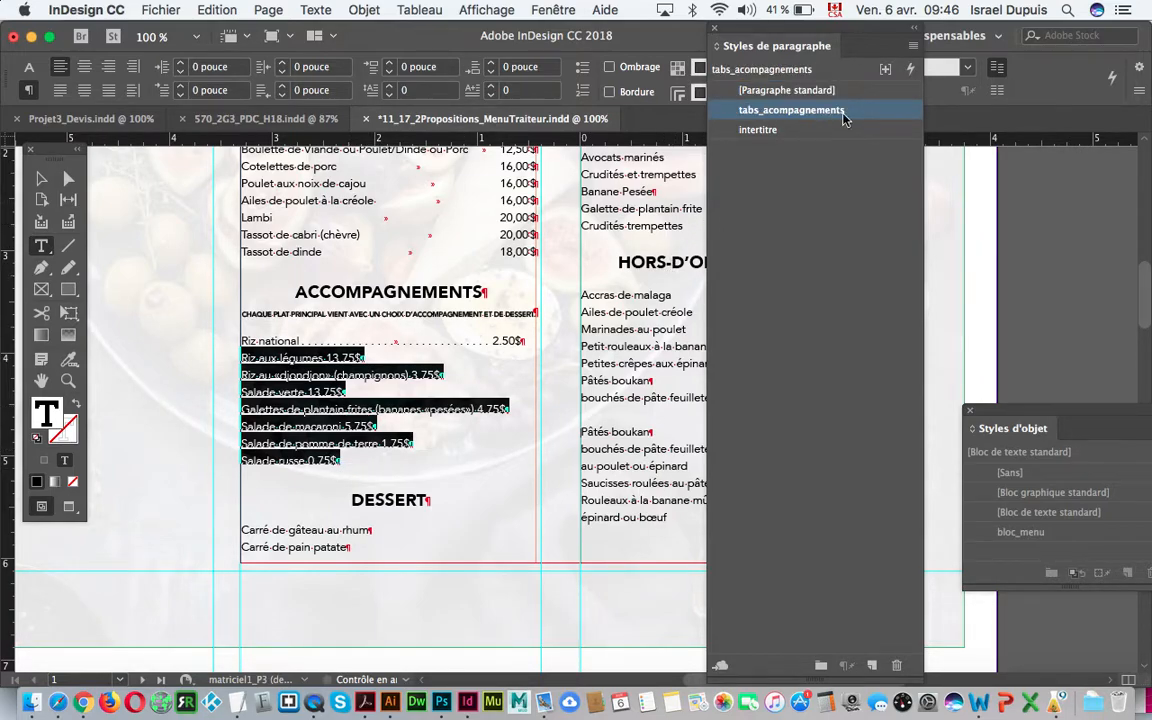
double_click(873, 118)
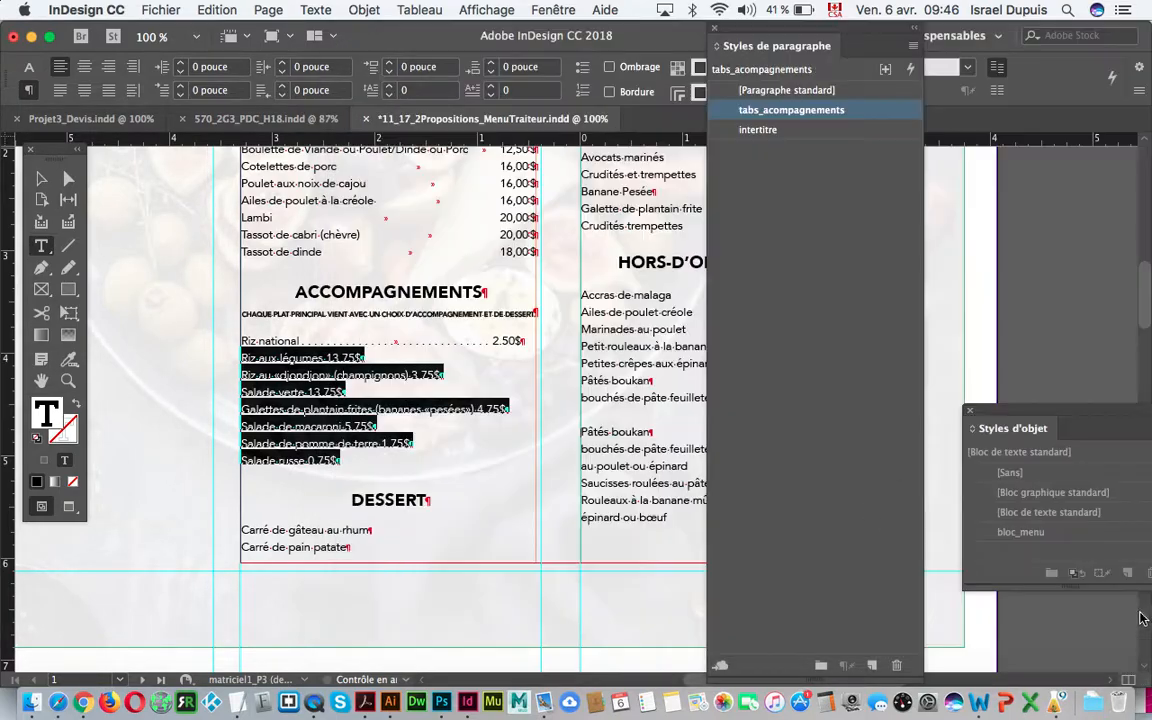
left_click(1125, 610)
left_click(497, 391)
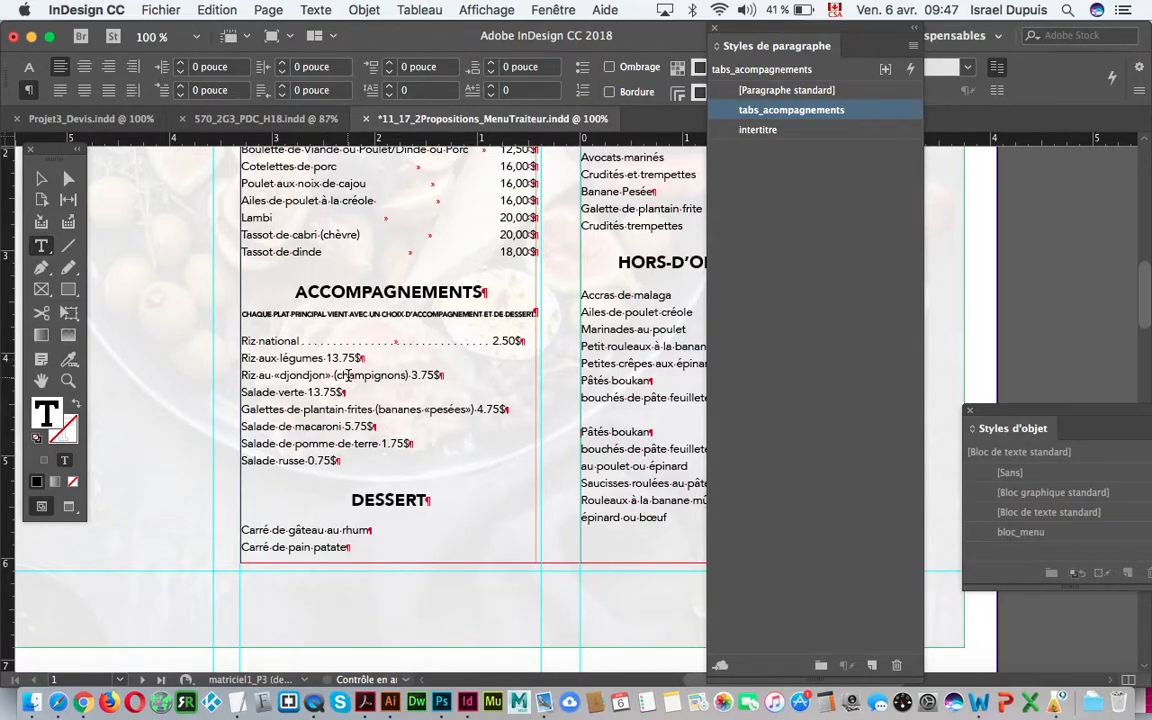
- Insert a tab before the prices of Riz aux légumes, Riz au «djondjon», Salade verte and Galettes de plantain frites
left_click(326, 357)
key("Tab")
left_click(414, 375)
key("Tab")
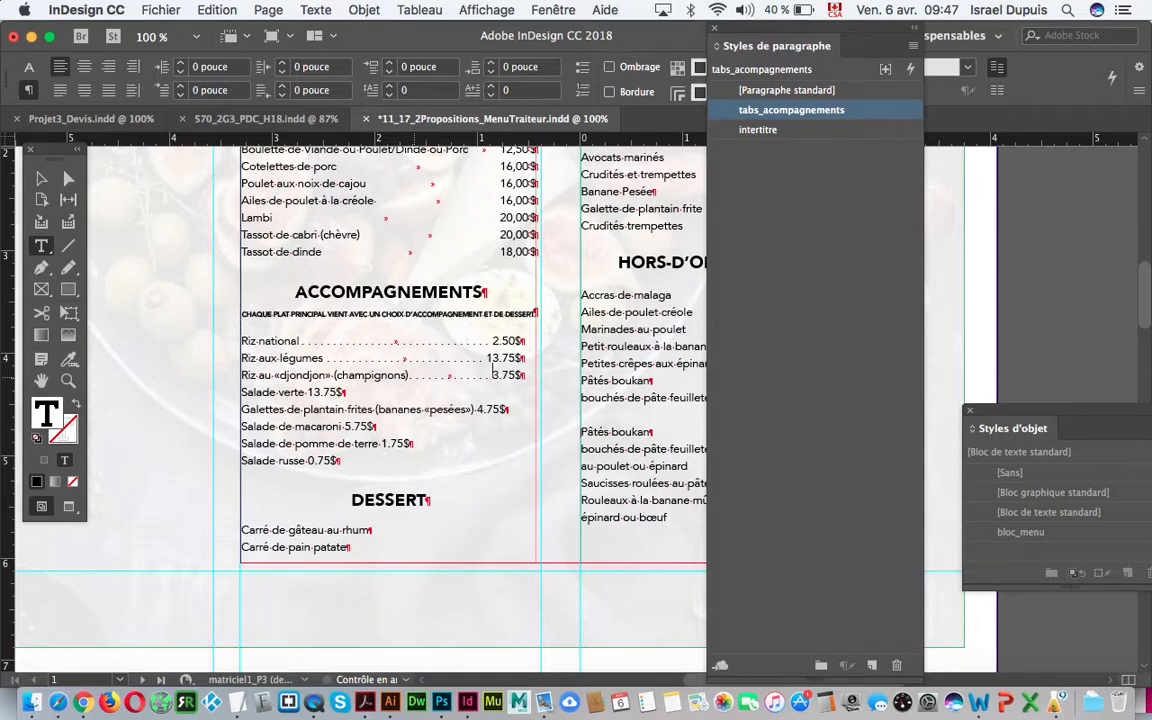
left_click(310, 392)
key("Tab")
left_click(479, 409)
key("Tab")
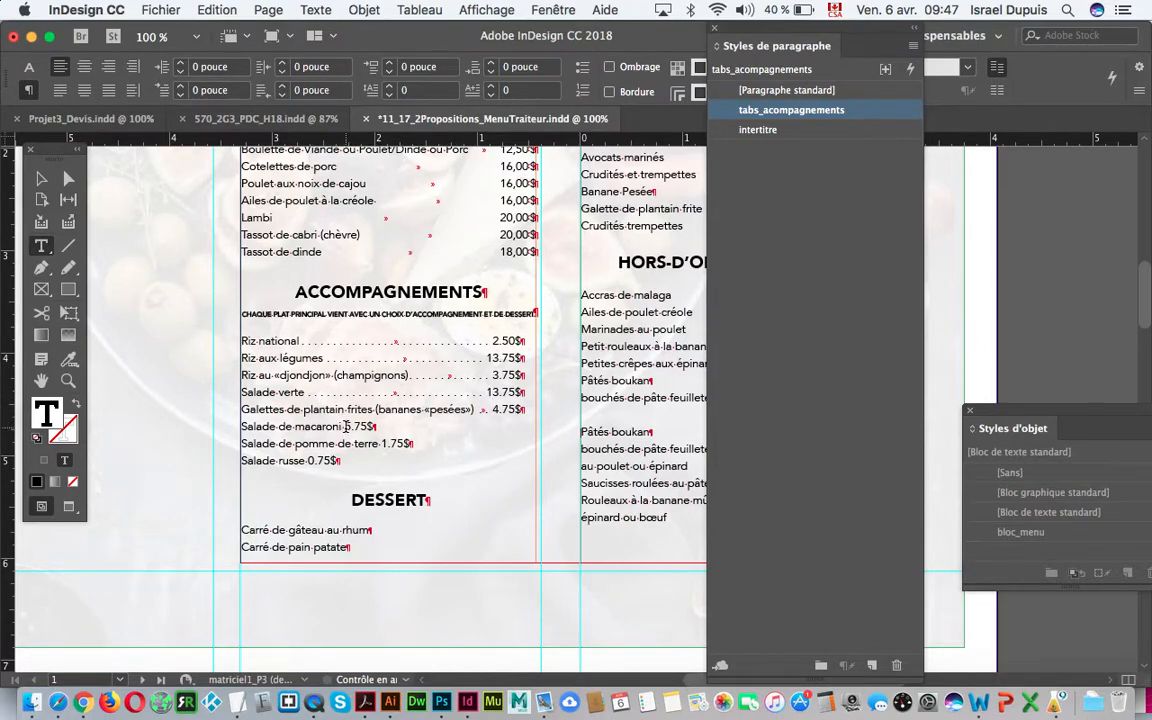
- Insert a tab before the prices of Salade de macaroni, Salade de pomme de terre (dropping its leading "1") and Salade russe
left_click(345, 427)
key("Tab")
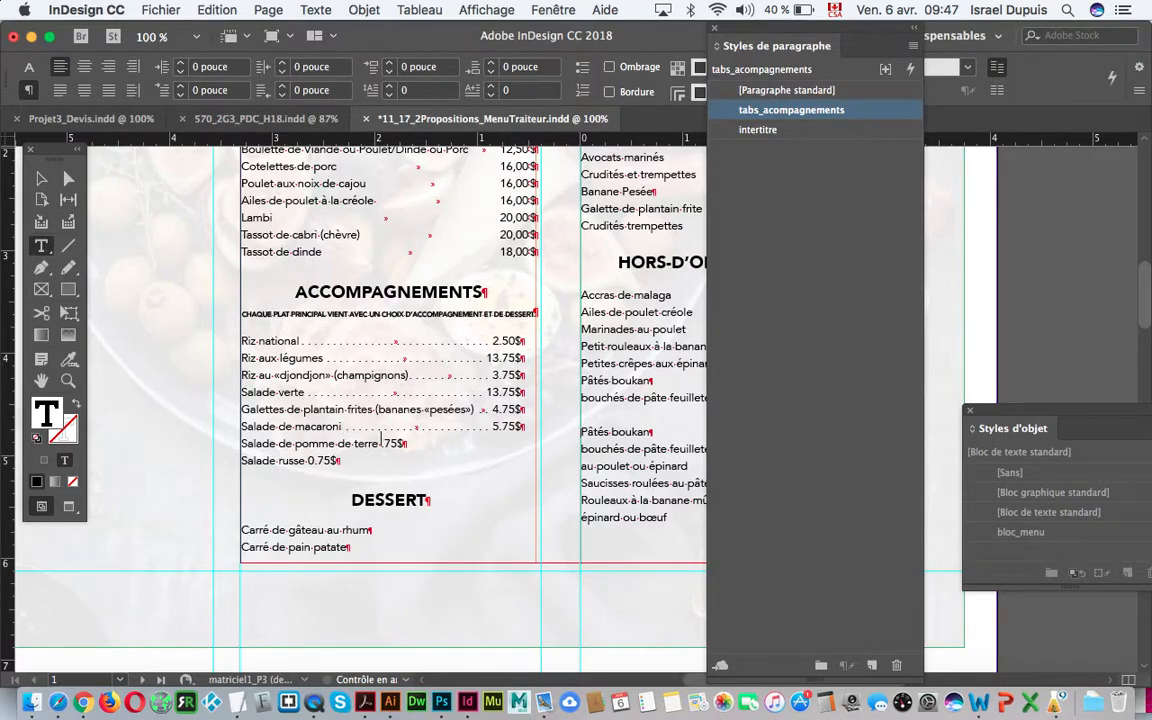
key("Tab")
left_click(309, 460)
key("Tab")
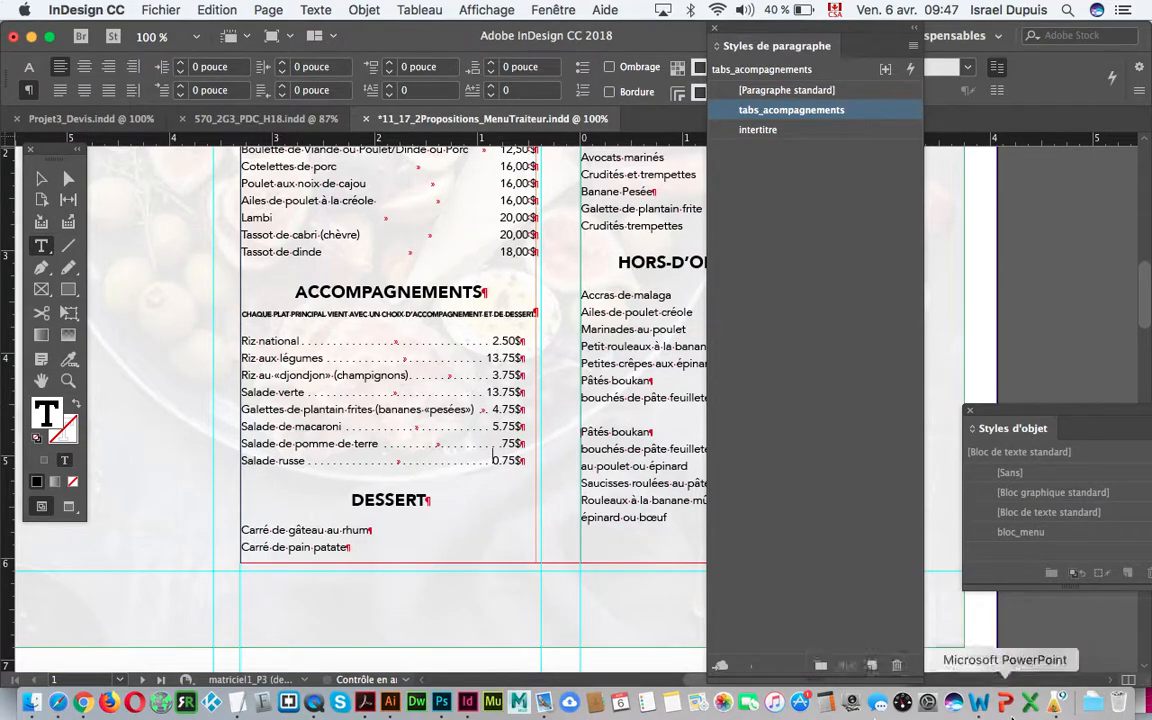
left_click(314, 703)
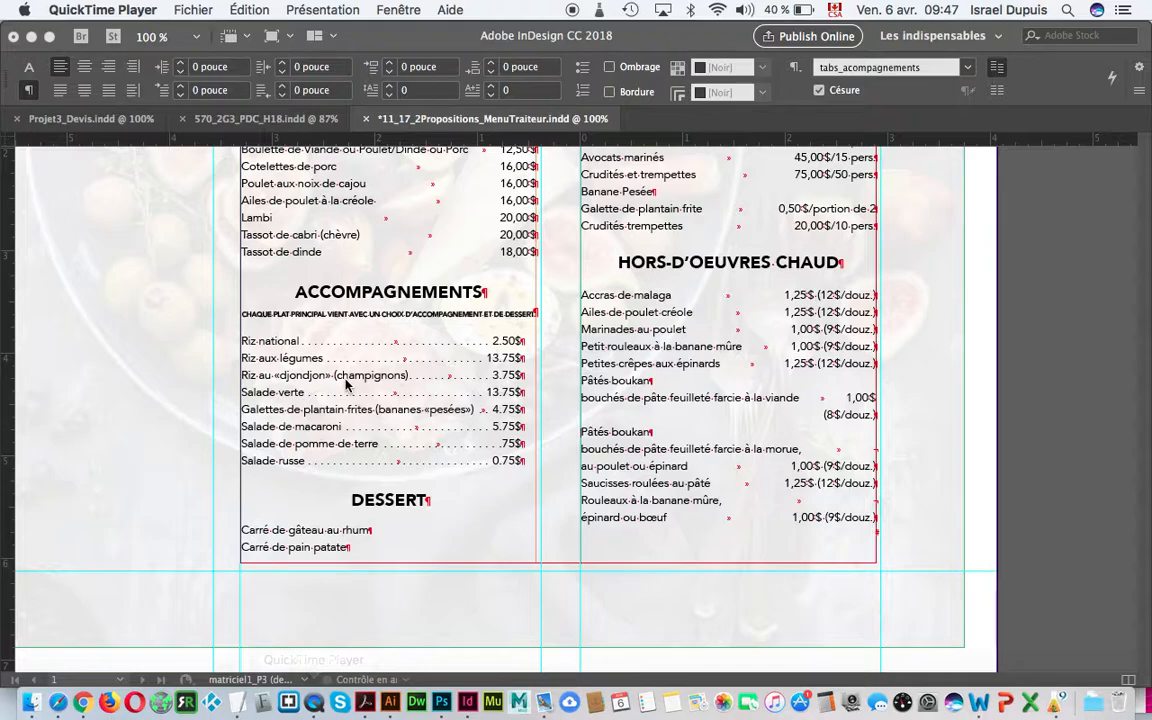